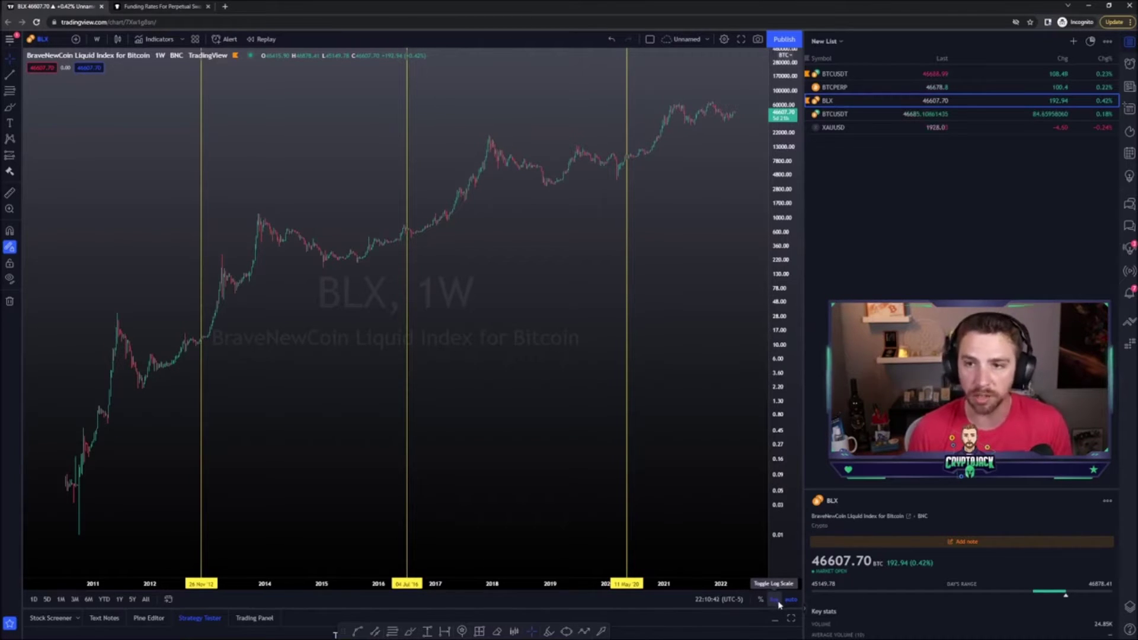
# - Turn off the logarithmic price scale on the weekly BLX chart and examine Bitcoin's full price history on a linear scale
pyautogui.click(776, 600)
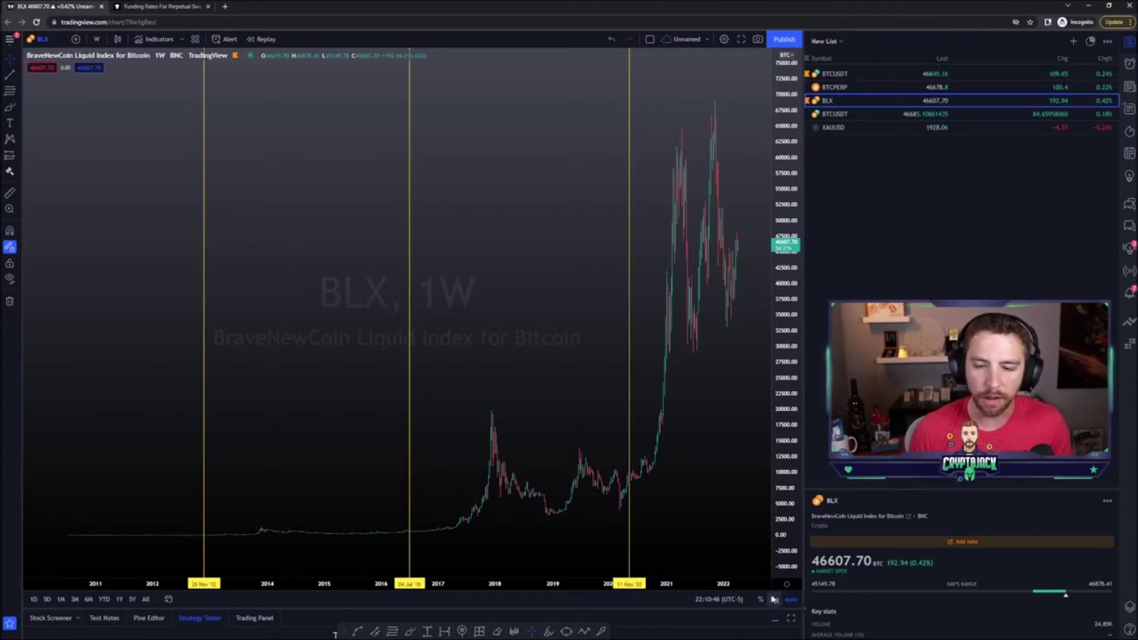
pyautogui.scroll(-5, 729, 435)
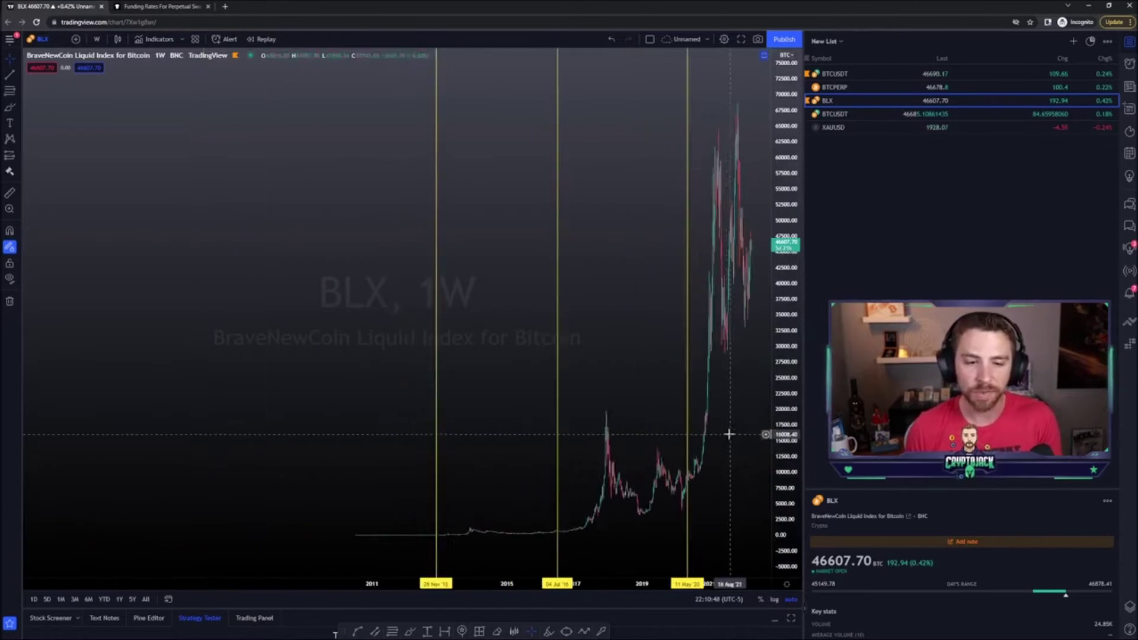
pyautogui.scroll(6, 704, 426)
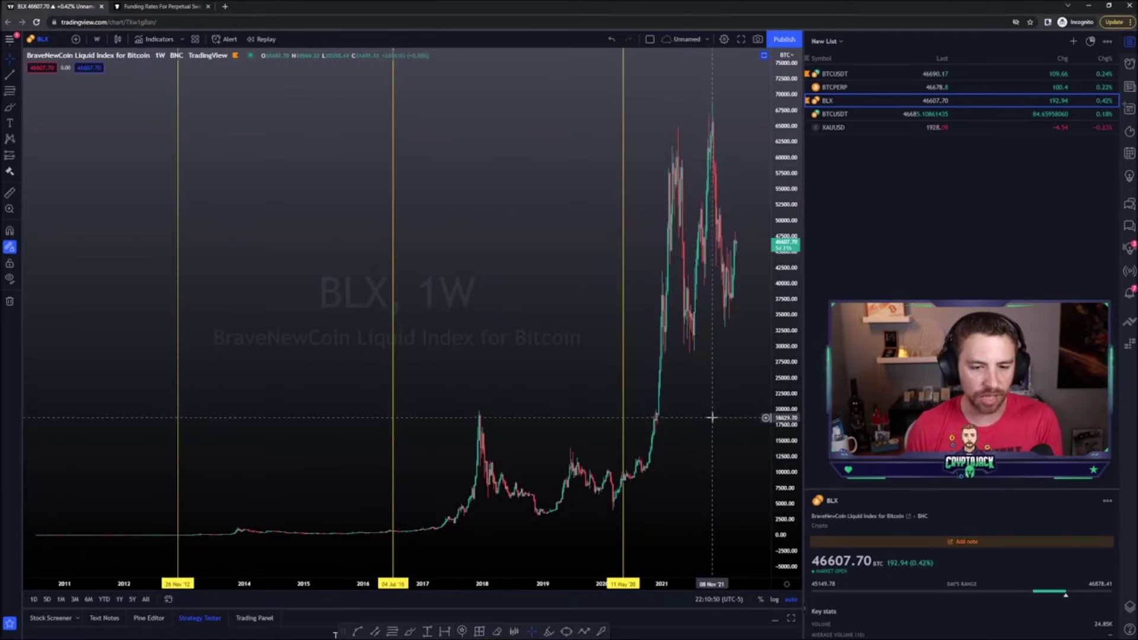
pyautogui.scroll(-3, 711, 417)
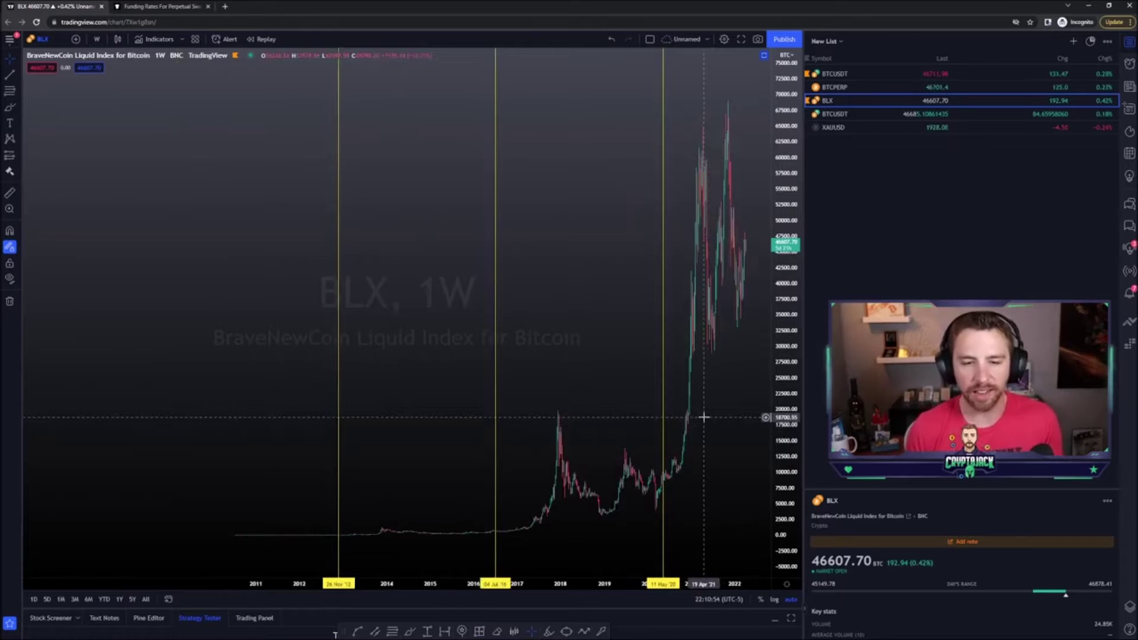
pyautogui.scroll(2, 703, 423)
pyautogui.scroll(1, 693, 426)
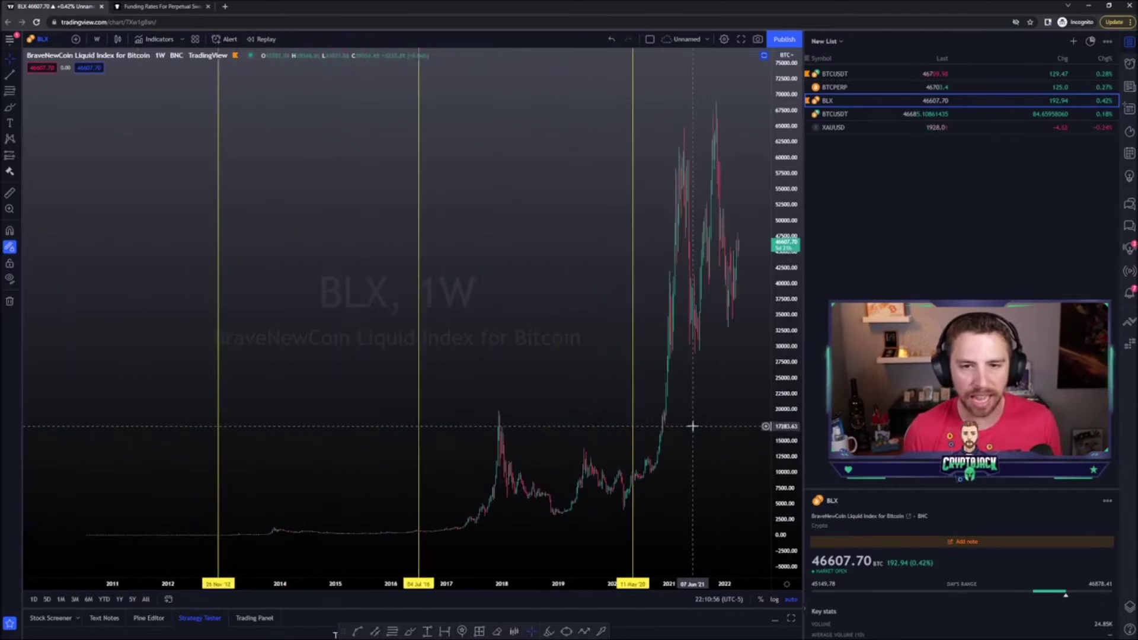
pyautogui.scroll(-1, 693, 426)
# - Brush a freehand parabolic curve beneath the BLX price from 2011 to 2022 and undo it
pyautogui.click(9, 108)
pyautogui.moveTo(227, 526)
pyautogui.mouseDown()
pyautogui.moveTo(208, 521)
pyautogui.moveTo(237, 537)
pyautogui.moveTo(205, 514)
pyautogui.mouseUp()
pyautogui.moveTo(729, 93)
pyautogui.mouseDown()
pyautogui.moveTo(674, 109)
pyautogui.moveTo(732, 98)
pyautogui.mouseUp()
pyautogui.hotkey('ctrl', 'z')
pyautogui.hotkey('ctrl', 'z')
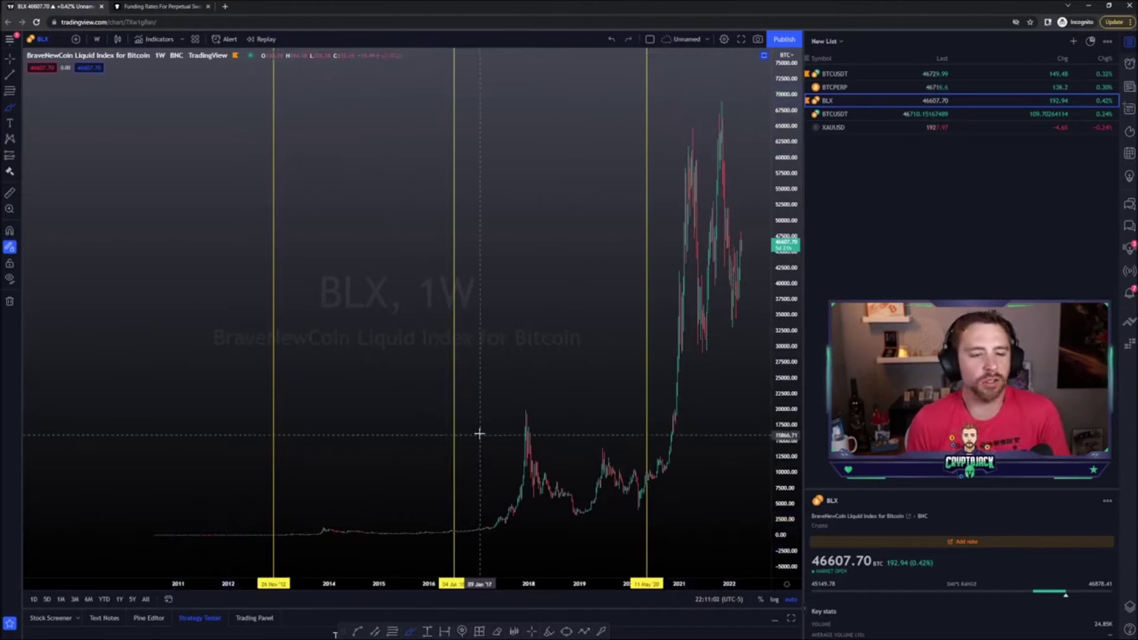
pyautogui.moveTo(212, 531)
pyautogui.mouseDown()
pyautogui.moveTo(424, 535)
pyautogui.moveTo(643, 504)
pyautogui.moveTo(734, 183)
pyautogui.moveTo(741, 49)
pyautogui.mouseUp()
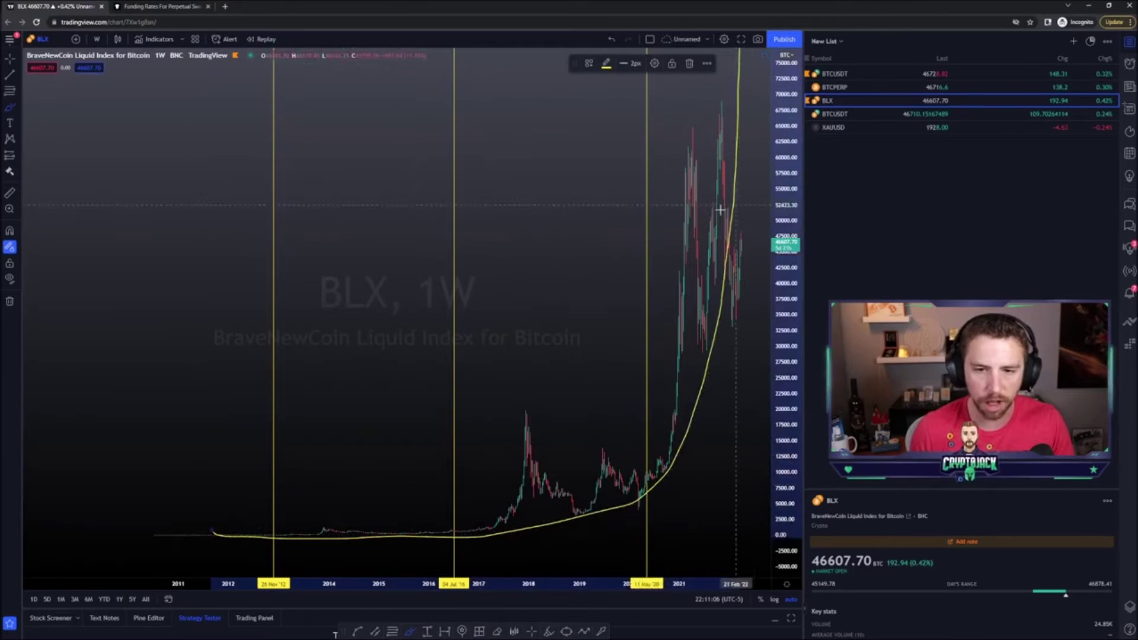
pyautogui.hotkey('ctrl', 'z')
# - Switch the BLX chart back to the logarithmic price scale
pyautogui.scroll(1, 726, 381)
pyautogui.scroll(-2, 728, 380)
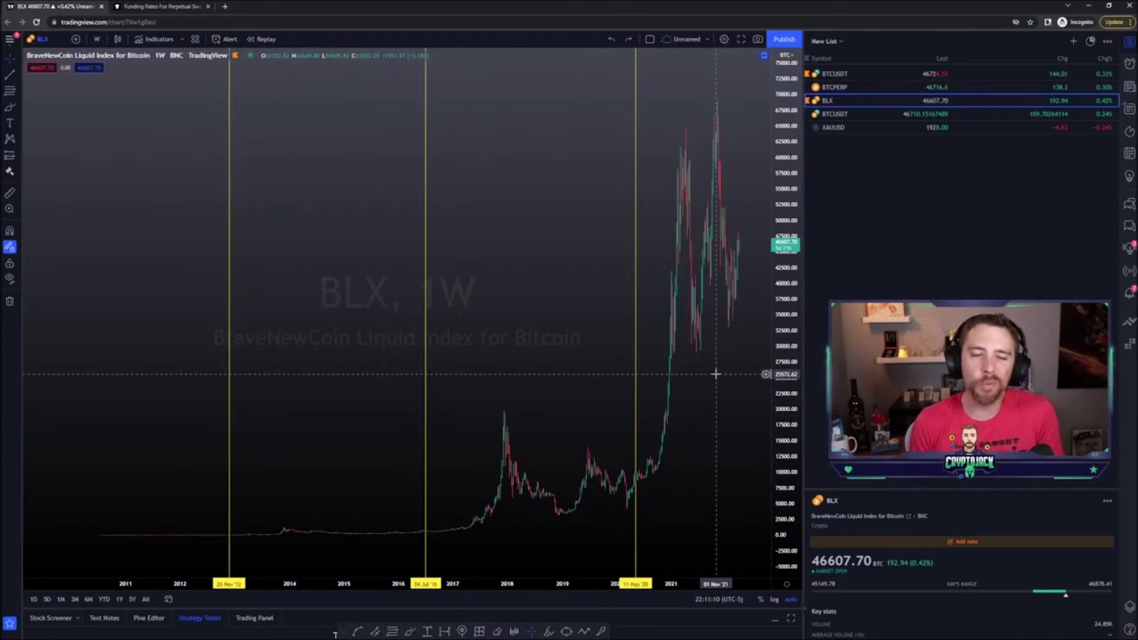
pyautogui.hotkey('alt', 'l')
pyautogui.scroll(2, 676, 371)
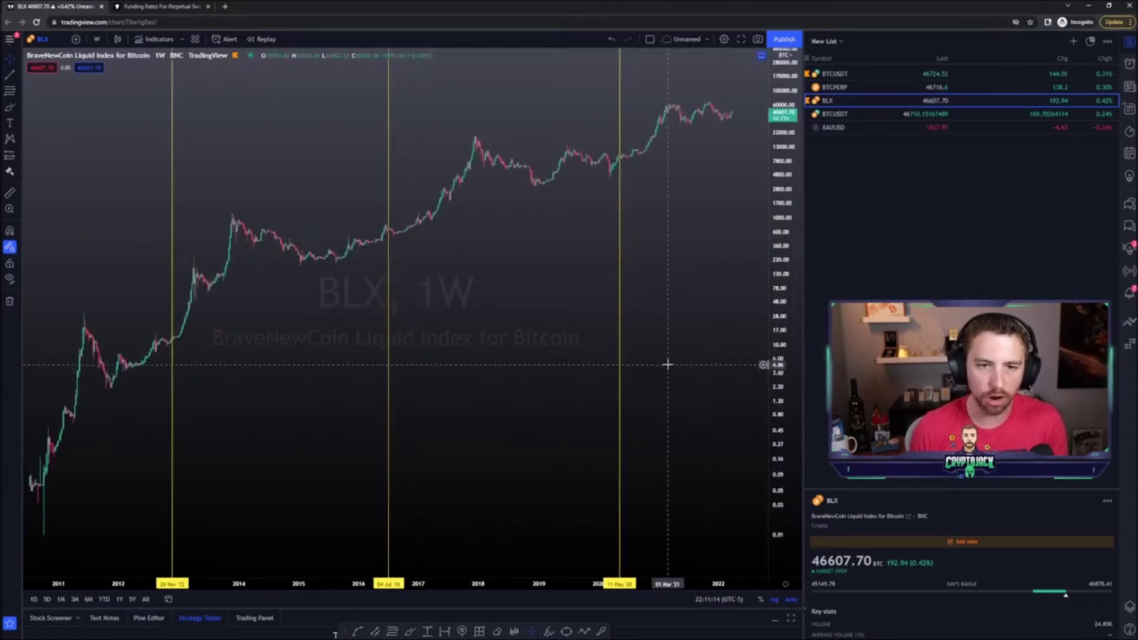
# - Draw a curve from the mid-2011 peak to mid-2022, bending it over the tops of the price action
pyautogui.click(18, 108)
pyautogui.click(50, 217)
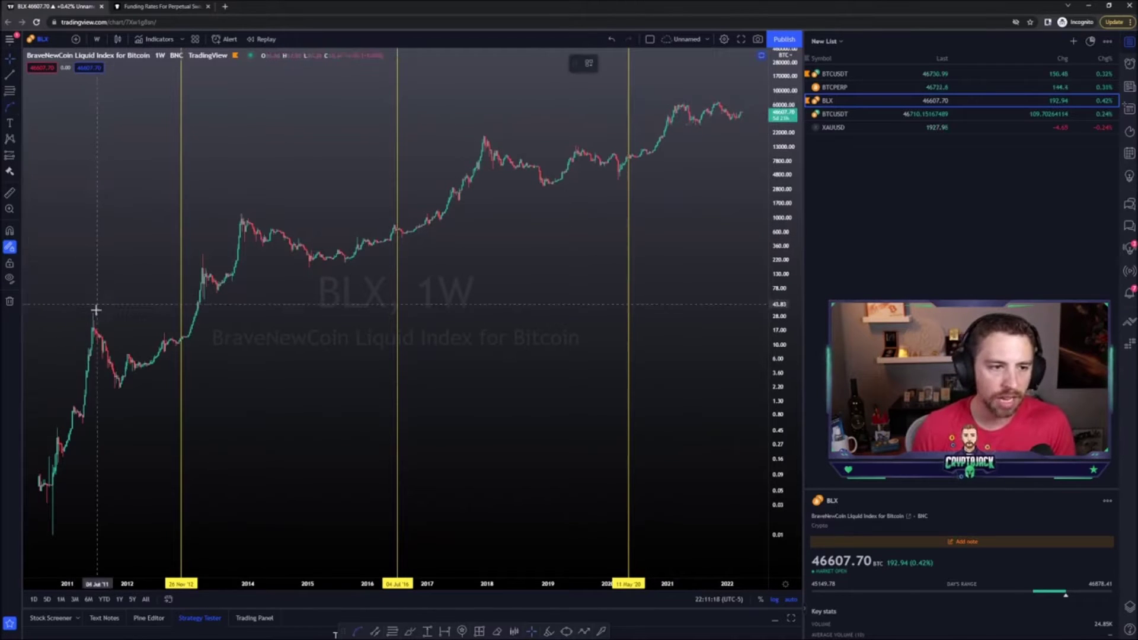
pyautogui.moveTo(94, 318); pyautogui.dragTo(736, 93)
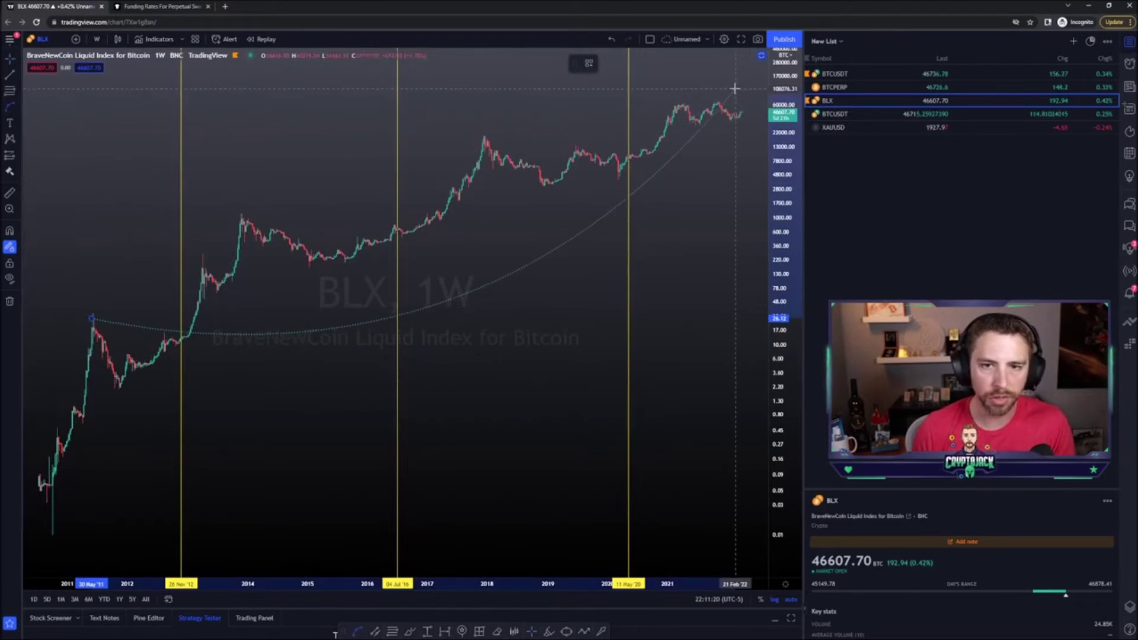
pyautogui.click(388, 147)
pyautogui.click(752, 99)
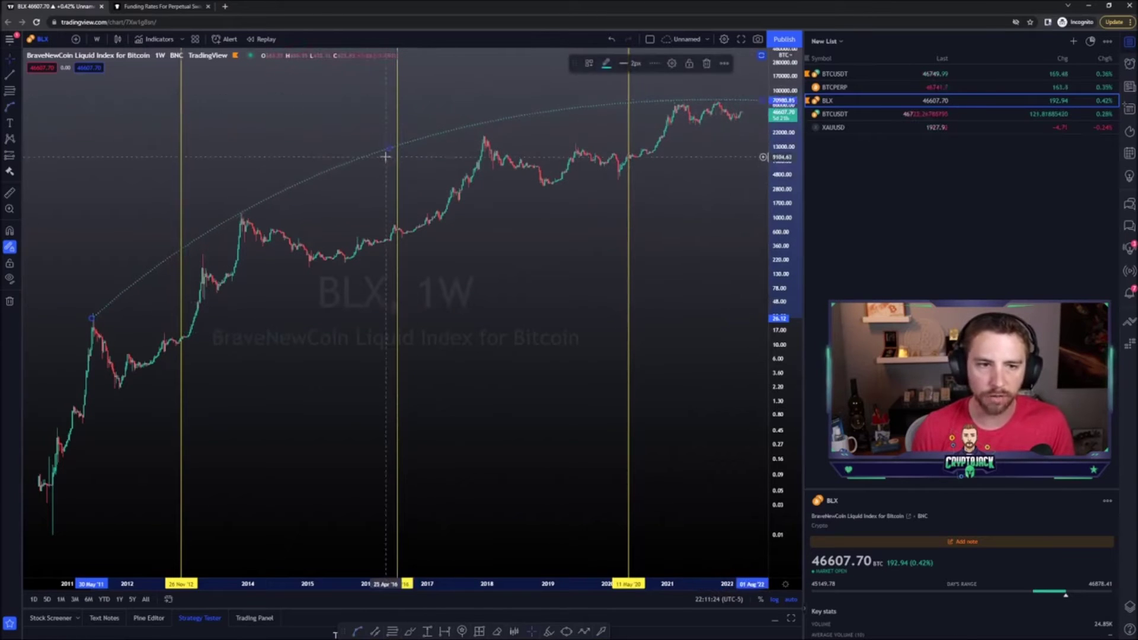
# - Adjust the upper curve's endpoints and midpoint so it runs along the 2011, 2013 and 2017 peaks and extends to early 2023
pyautogui.moveTo(389, 149); pyautogui.dragTo(398, 159)
pyautogui.click(95, 314)
pyautogui.moveTo(91, 321); pyautogui.dragTo(87, 333)
pyautogui.moveTo(401, 157); pyautogui.dragTo(343, 174)
pyautogui.moveTo(760, 105)
pyautogui.mouseDown()
pyautogui.moveTo(732, 178)
pyautogui.moveTo(737, 93)
pyautogui.moveTo(755, 87)
pyautogui.mouseUp()
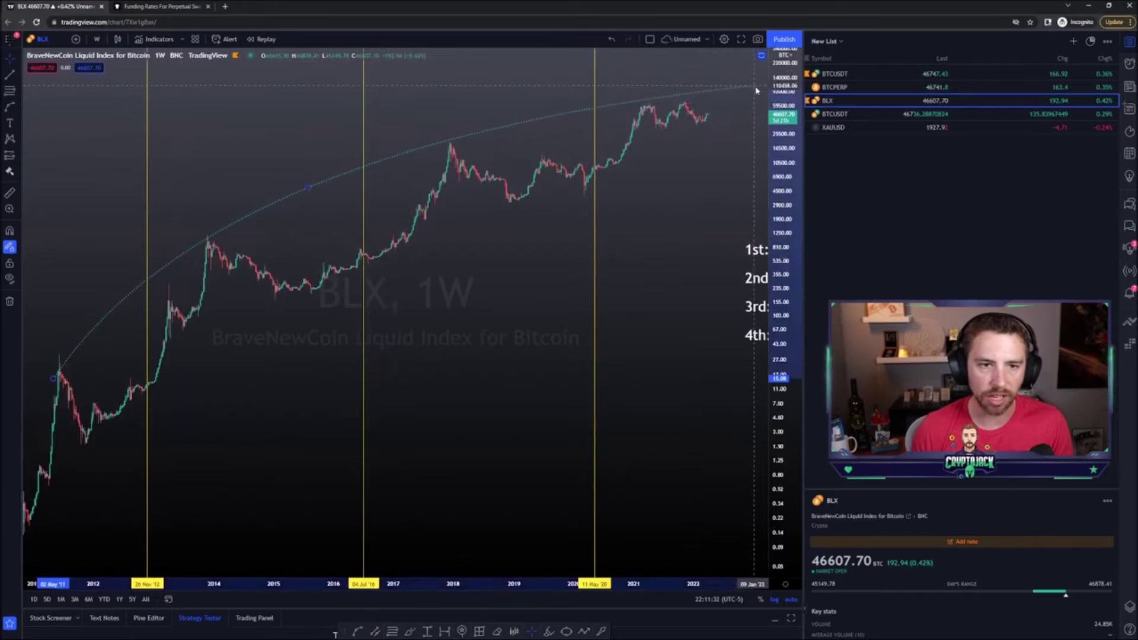
pyautogui.moveTo(54, 380); pyautogui.dragTo(48, 378)
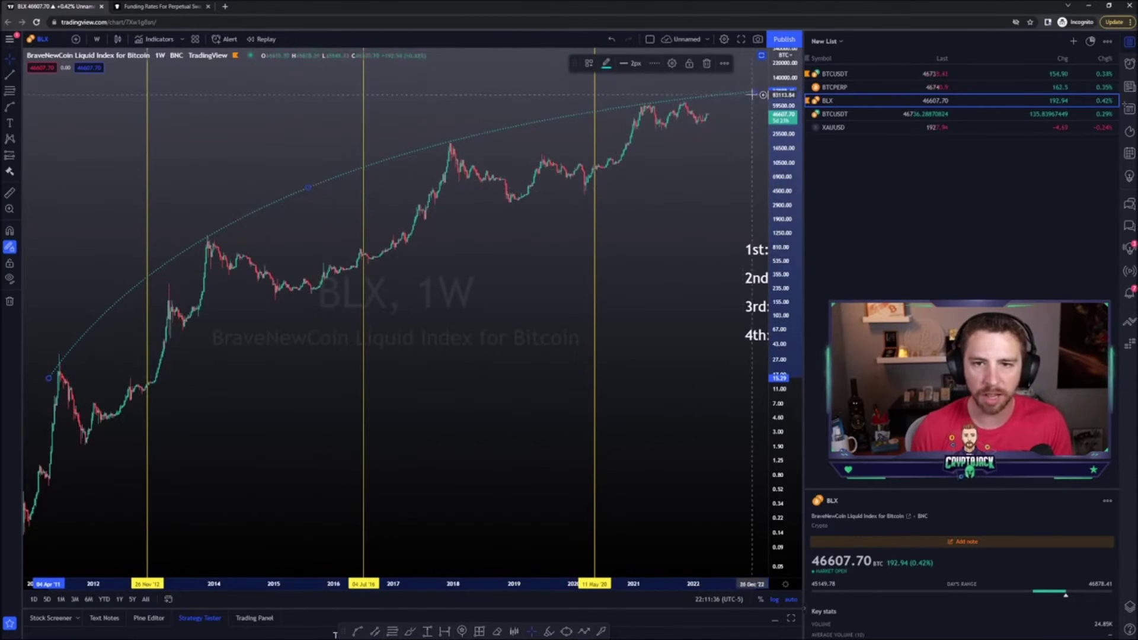
pyautogui.moveTo(759, 93); pyautogui.dragTo(759, 83)
pyautogui.moveTo(306, 193)
pyautogui.mouseDown()
pyautogui.moveTo(285, 198)
pyautogui.moveTo(323, 188)
pyautogui.moveTo(300, 196)
pyautogui.mouseUp()
pyautogui.moveTo(757, 83); pyautogui.dragTo(760, 81)
pyautogui.click(729, 275)
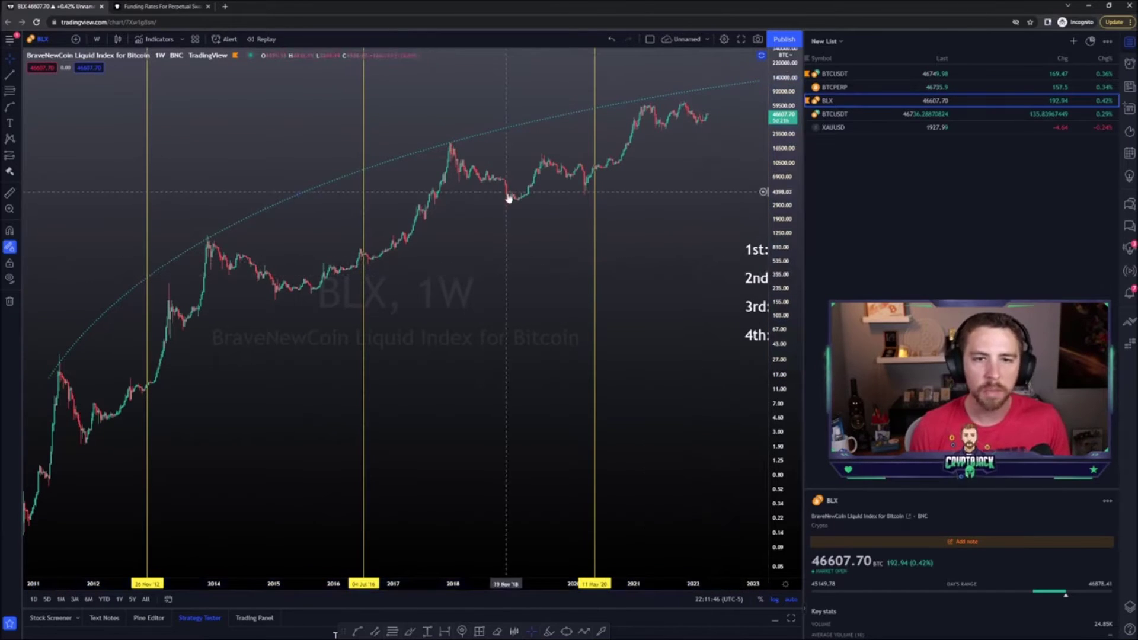
# - Draw a second curve from the December 2010 low to about 30,000 in February 2023, bending it along the major cycle lows
pyautogui.click(10, 108)
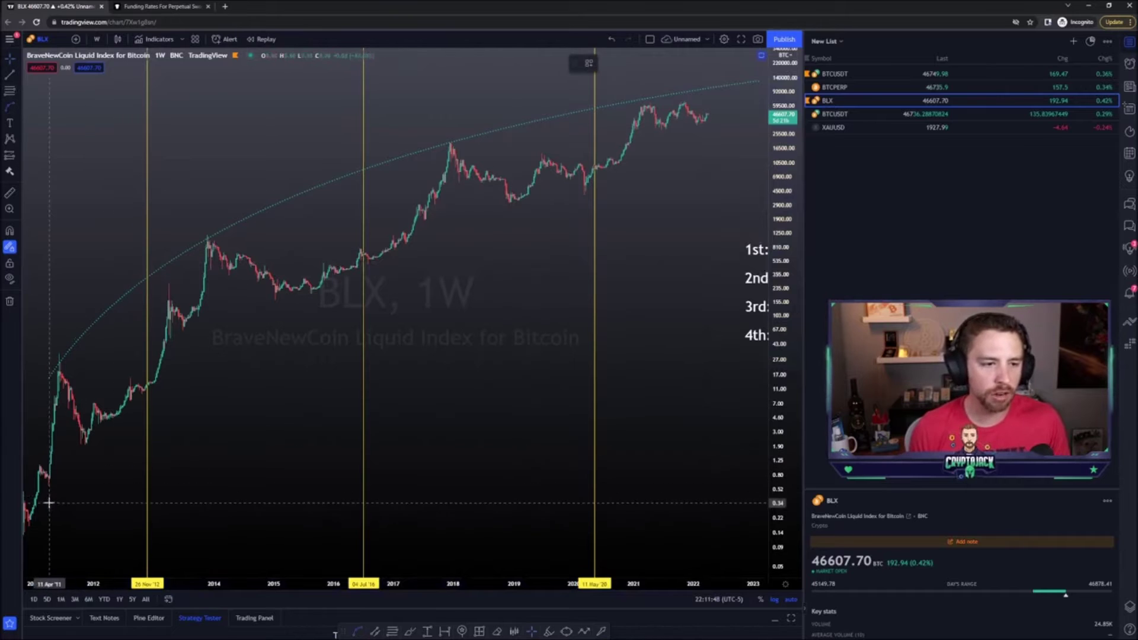
pyautogui.click(31, 526)
pyautogui.click(750, 142)
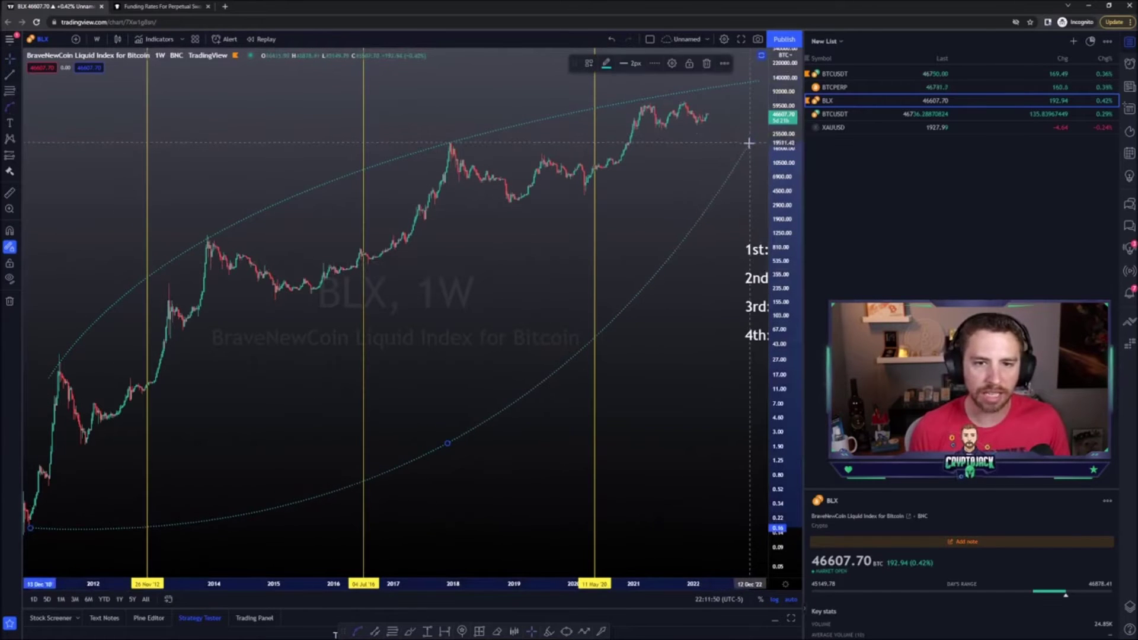
pyautogui.moveTo(448, 444); pyautogui.dragTo(285, 308)
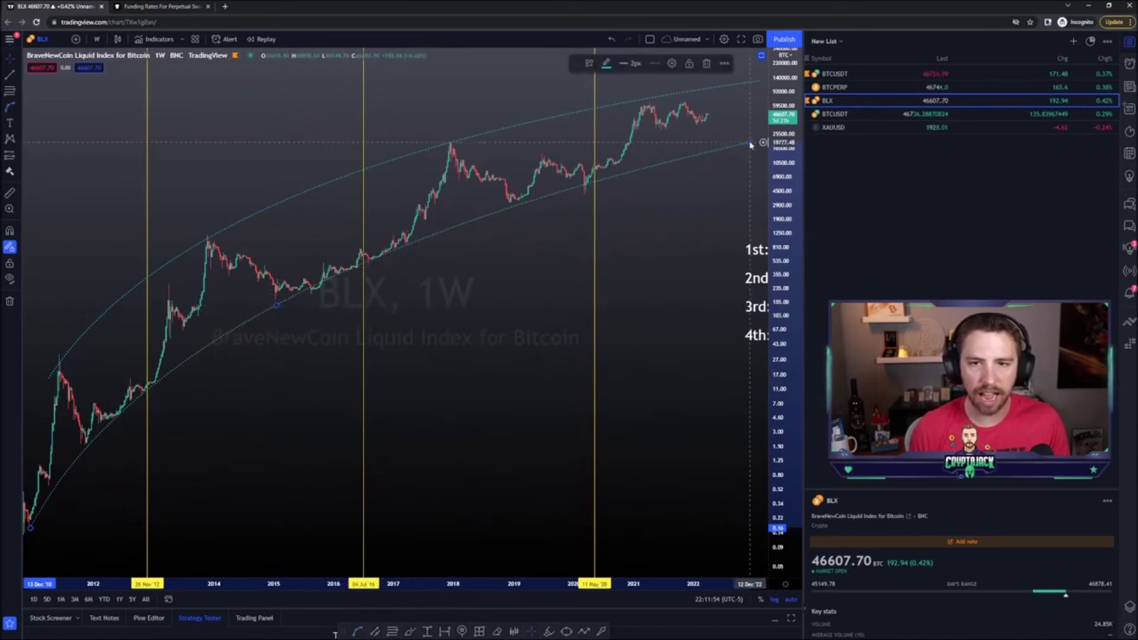
pyautogui.moveTo(753, 149); pyautogui.dragTo(759, 129)
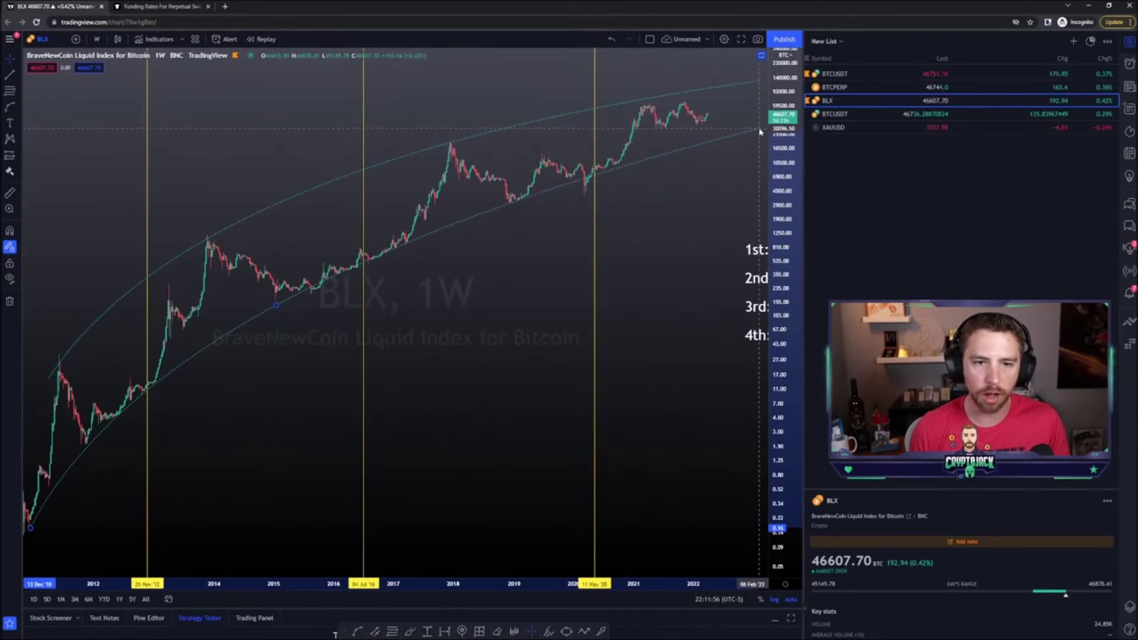
pyautogui.click(699, 239)
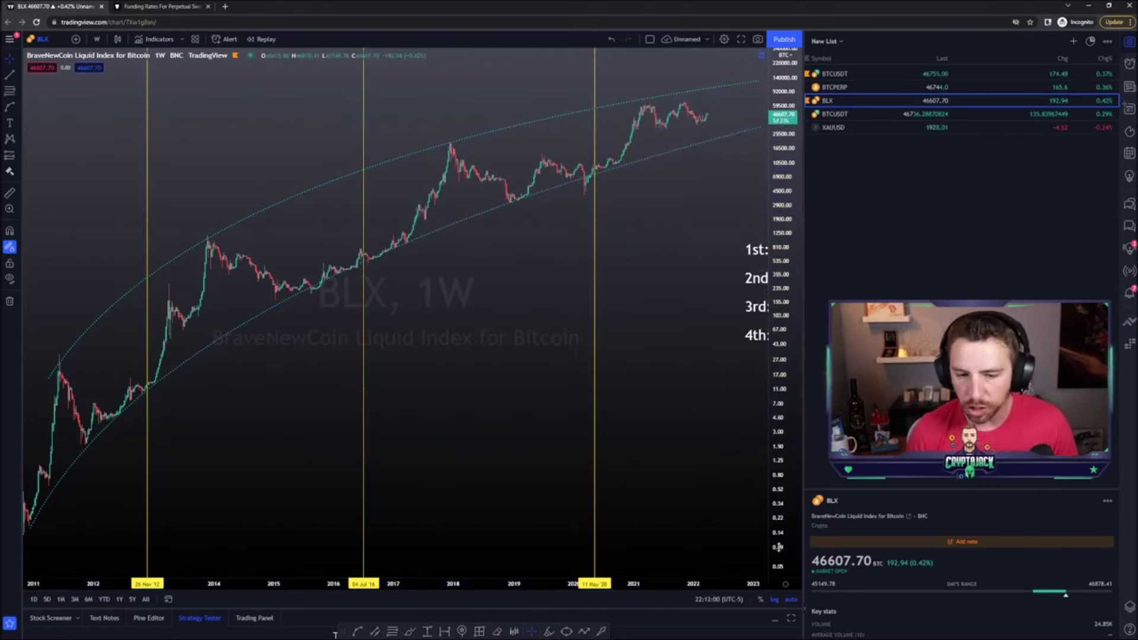
pyautogui.moveTo(670, 362); pyautogui.dragTo(697, 358)
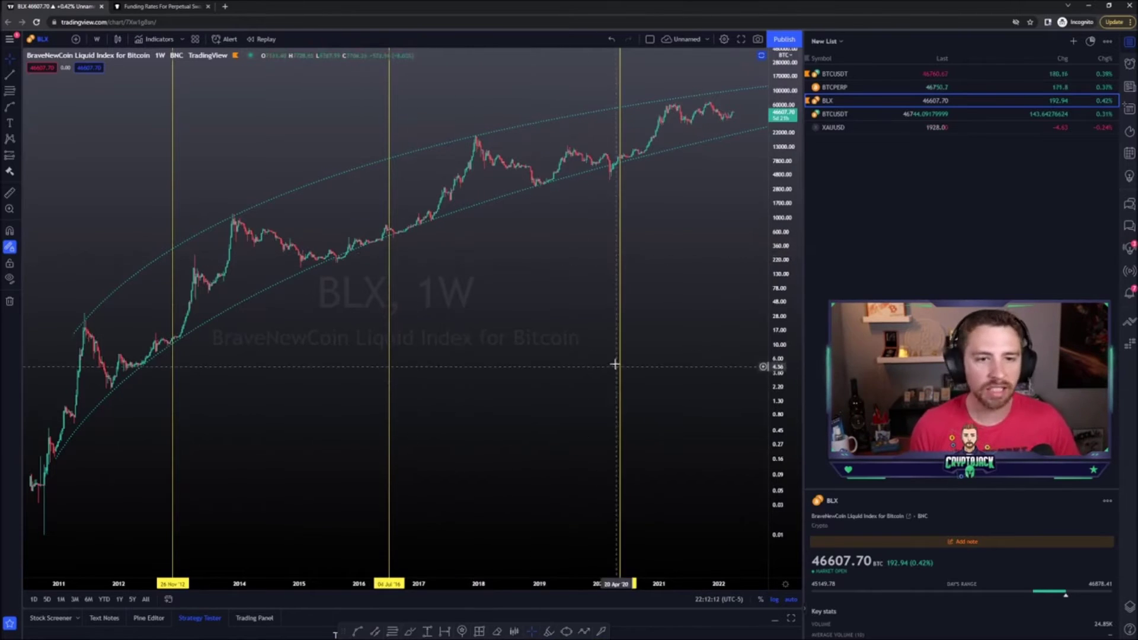
# - Open the Binance BTCUSDT chart from the watchlist and switch its price scale from logarithmic to linear
pyautogui.click(873, 74)
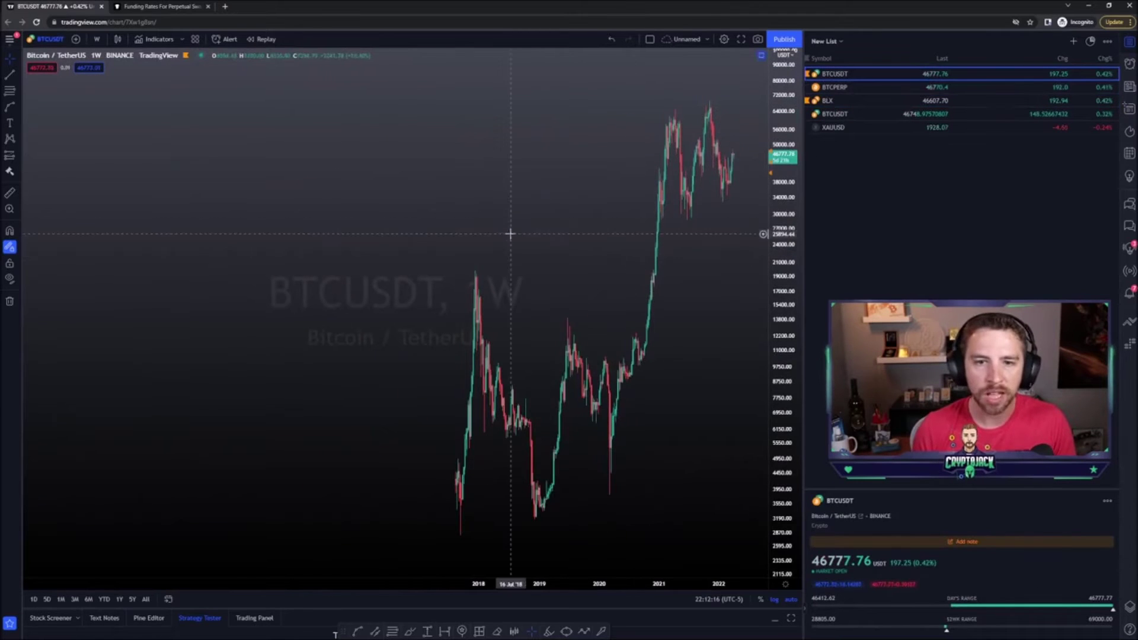
pyautogui.scroll(6, 444, 243)
pyautogui.moveTo(323, 249); pyautogui.dragTo(427, 233)
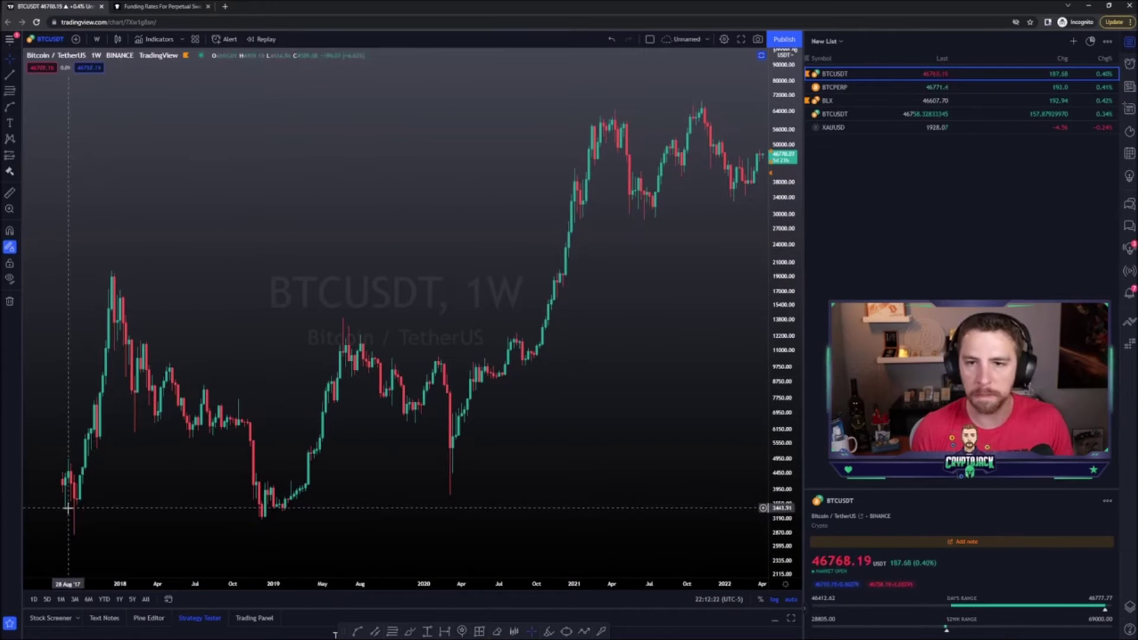
pyautogui.click(774, 600)
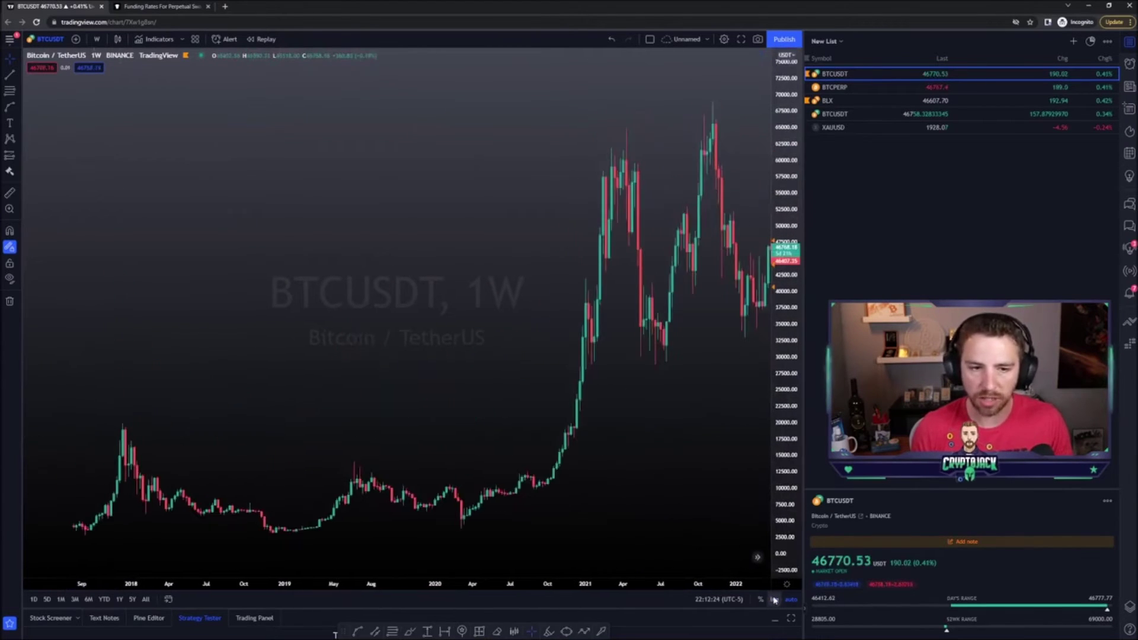
pyautogui.moveTo(646, 521); pyautogui.dragTo(627, 521)
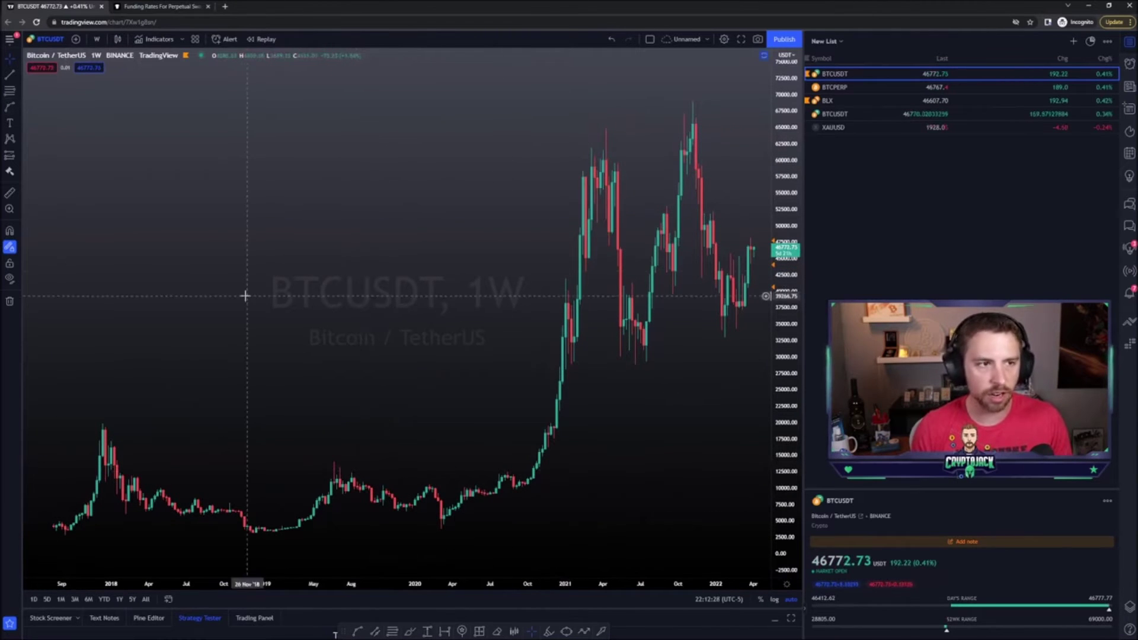
# - Brush a descending line from the 2018 peak to the late-2020 prices and undo it
pyautogui.click(415, 633)
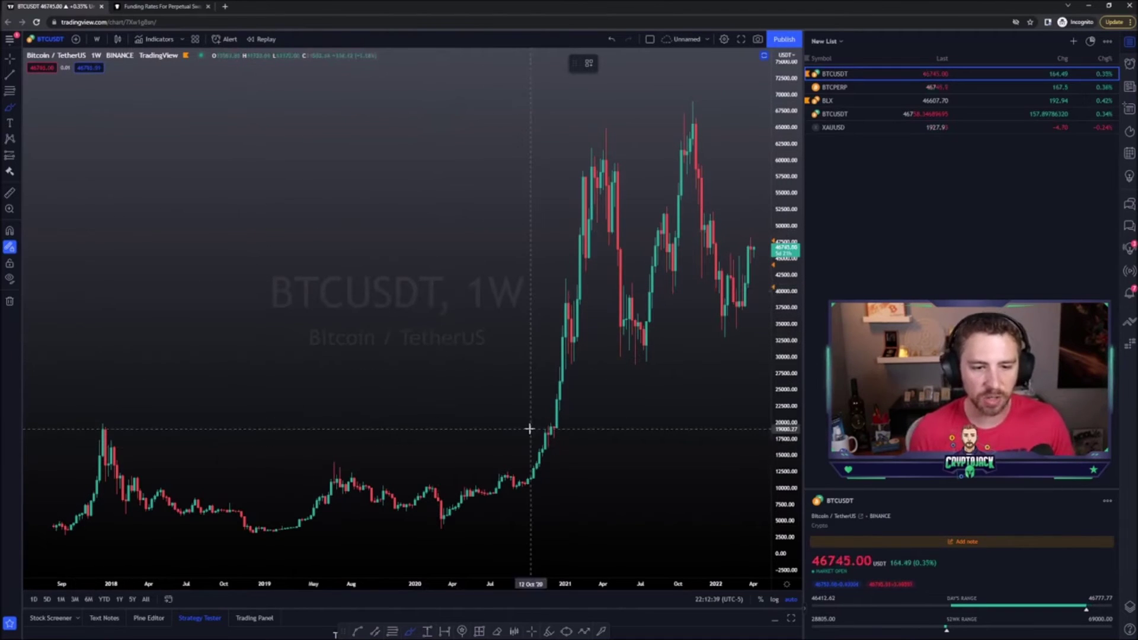
pyautogui.moveTo(702, 387); pyautogui.dragTo(661, 389)
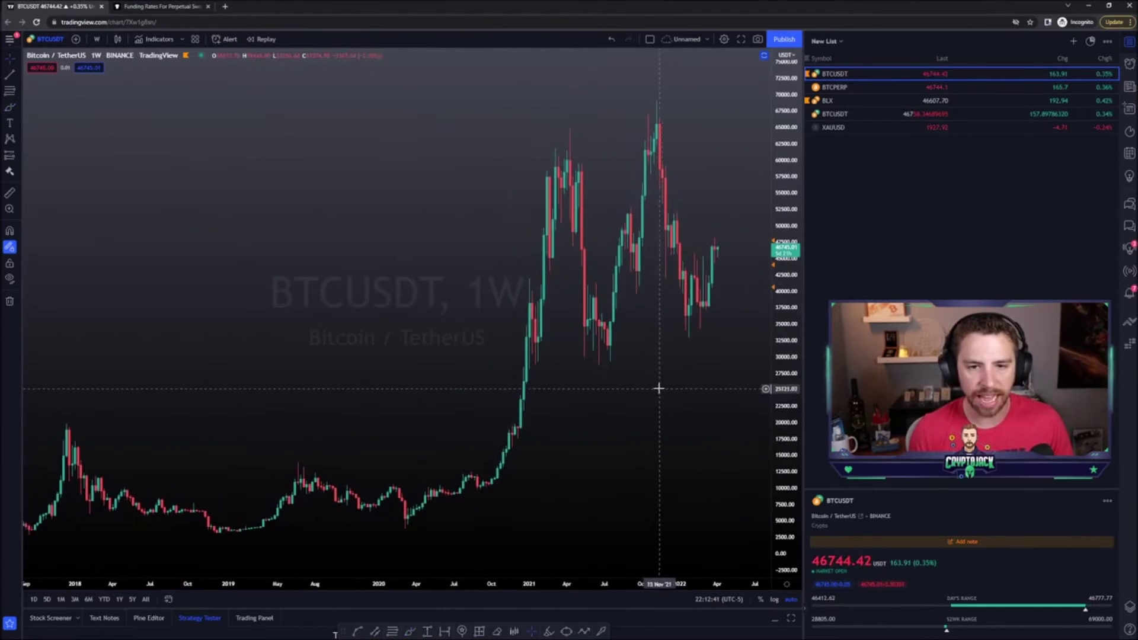
pyautogui.scroll(-1, 581, 342)
pyautogui.moveTo(600, 344); pyautogui.dragTo(588, 411)
pyautogui.click(409, 631)
pyautogui.moveTo(439, 438)
pyautogui.mouseDown()
pyautogui.moveTo(531, 476)
pyautogui.moveTo(241, 575)
pyautogui.moveTo(486, 430)
pyautogui.mouseUp()
pyautogui.hotkey('ctrl', 'z')
pyautogui.moveTo(93, 424); pyautogui.dragTo(480, 498)
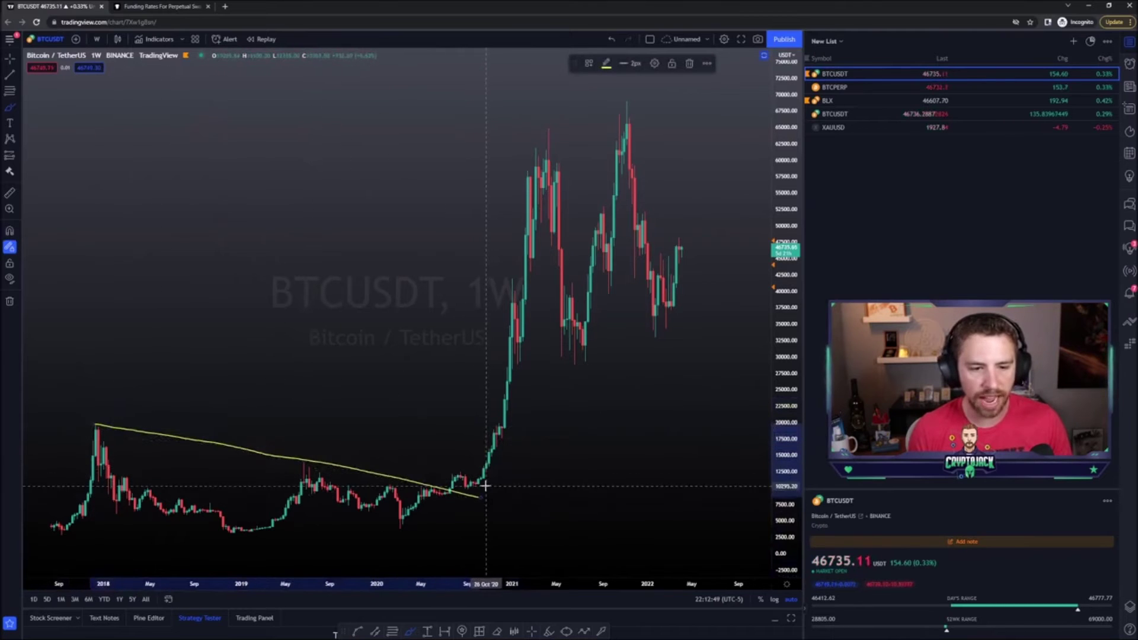
pyautogui.hotkey('ctrl', 'z')
# - Brush a horizontal line at about 10,000 across 2020, add an arrow pointing at the early-2020 drop, and undo the arrow
pyautogui.moveTo(338, 487); pyautogui.dragTo(497, 487)
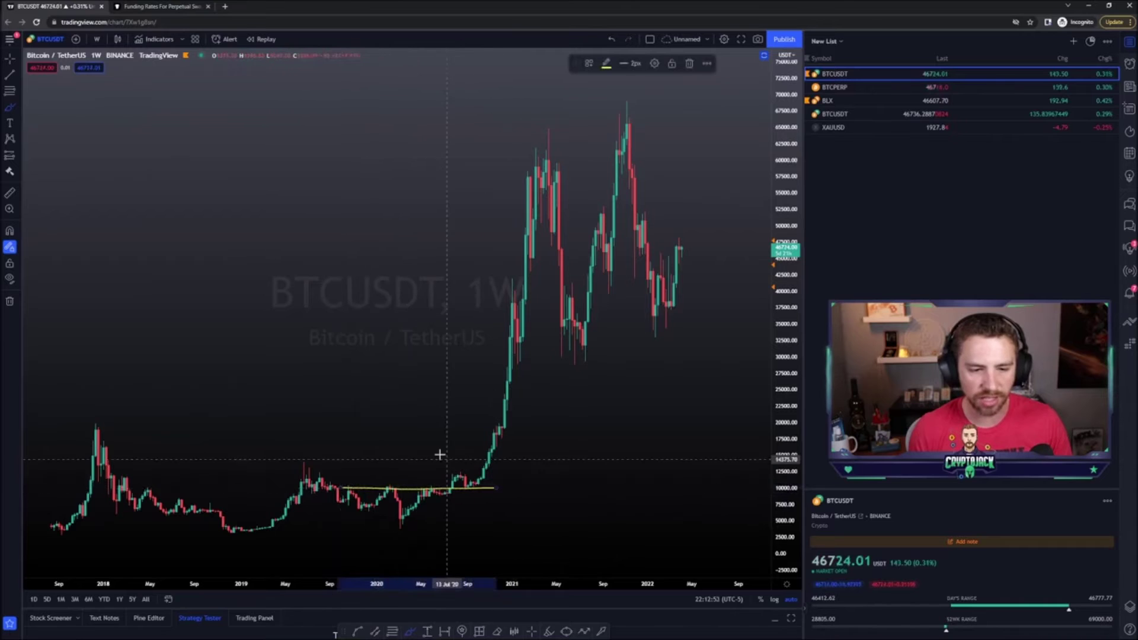
pyautogui.moveTo(418, 411); pyautogui.dragTo(398, 485)
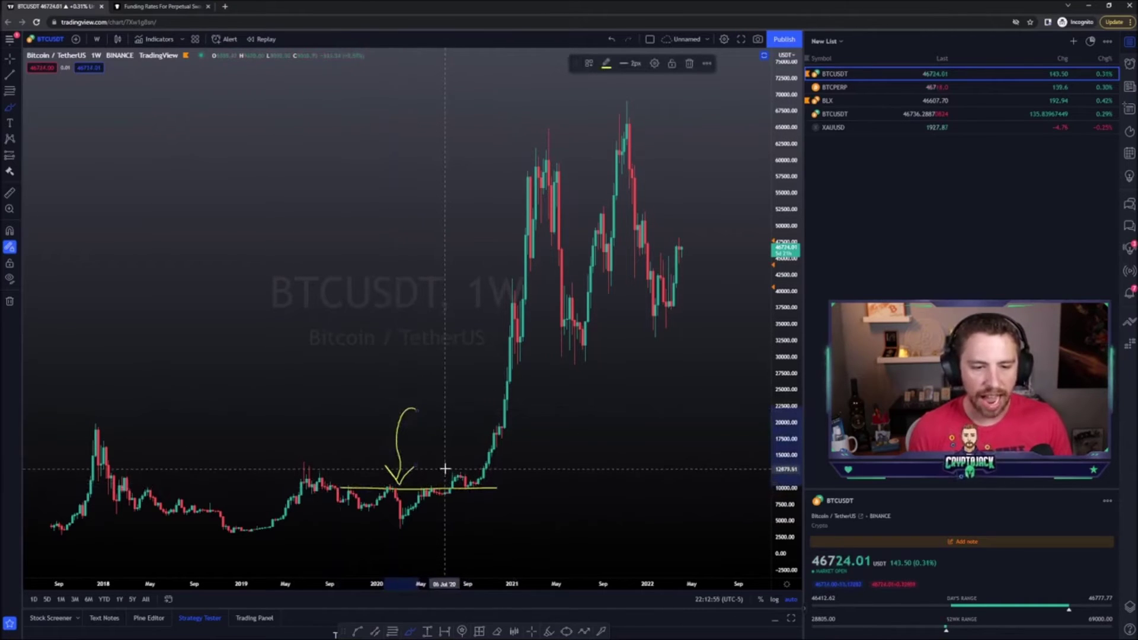
pyautogui.hotkey('ctrl', 'z')
# - Brush horizontal lines along the 2018 high and the range low through early 2021, and undo both
pyautogui.moveTo(77, 429); pyautogui.dragTo(559, 430)
pyautogui.moveTo(54, 531); pyautogui.dragTo(589, 527)
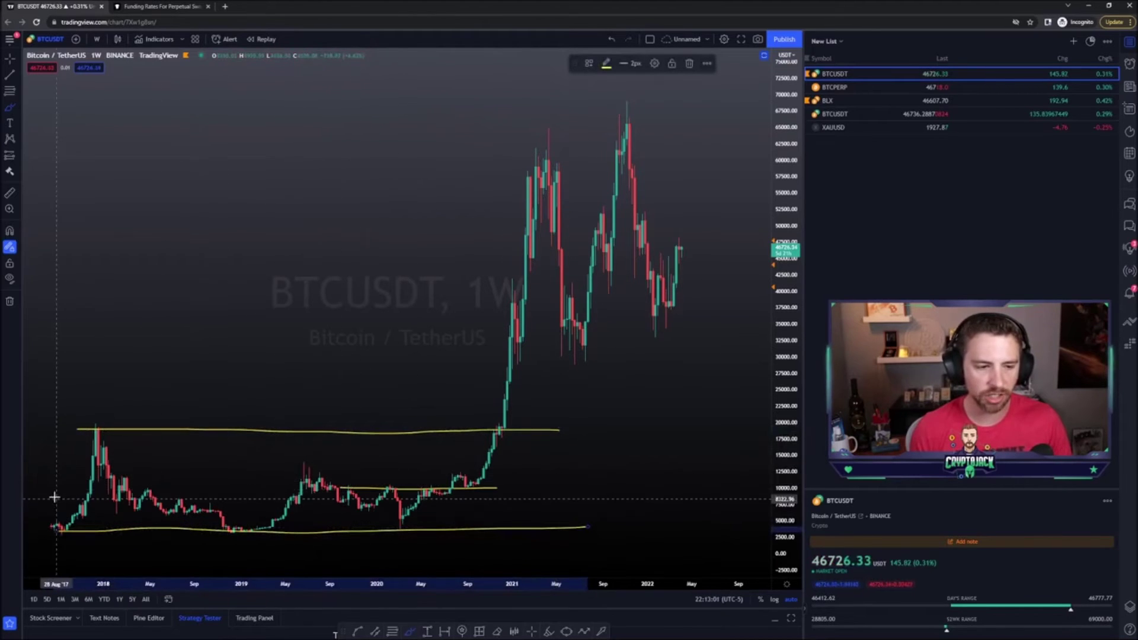
pyautogui.hotkey('ctrl', 'z')
pyautogui.hotkey('ctrl', 'z')
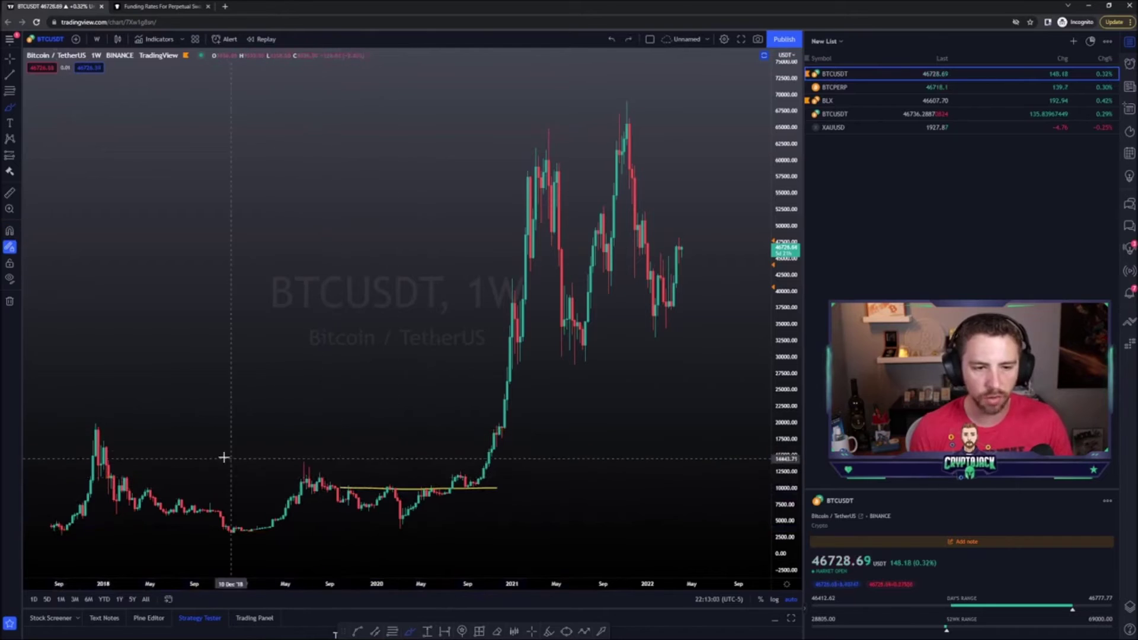
# - Switch the BTCUSDT chart to the logarithmic scale and delete the brushed line near 10,000
pyautogui.hotkey('alt', 'l')
pyautogui.press('Escape')
pyautogui.moveTo(543, 469); pyautogui.dragTo(602, 454)
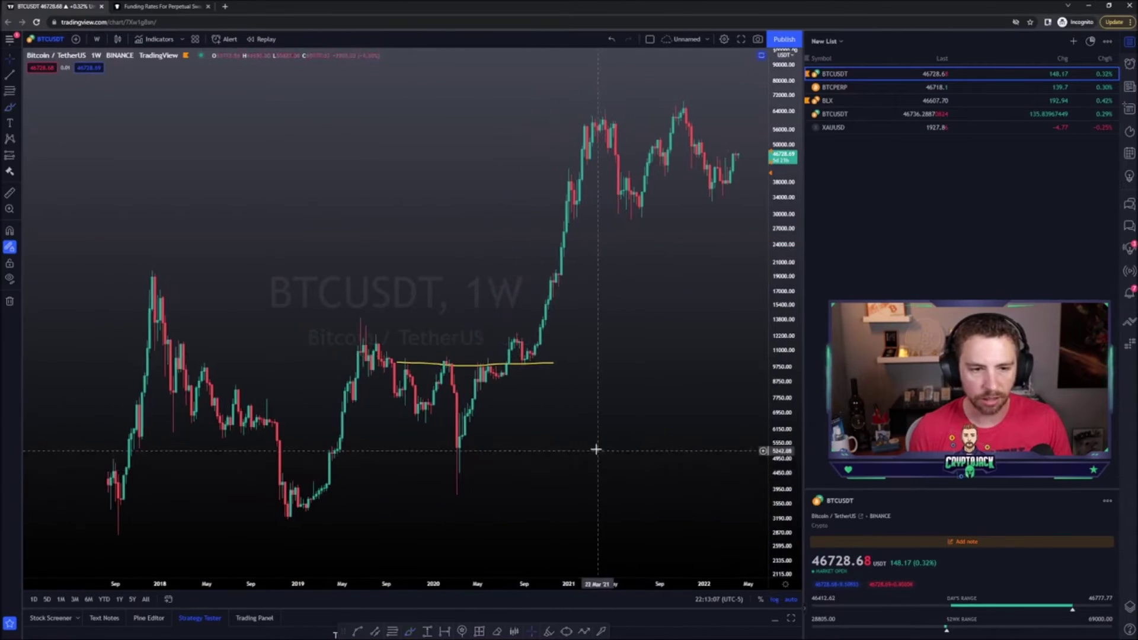
pyautogui.click(544, 362)
pyautogui.press('Delete')
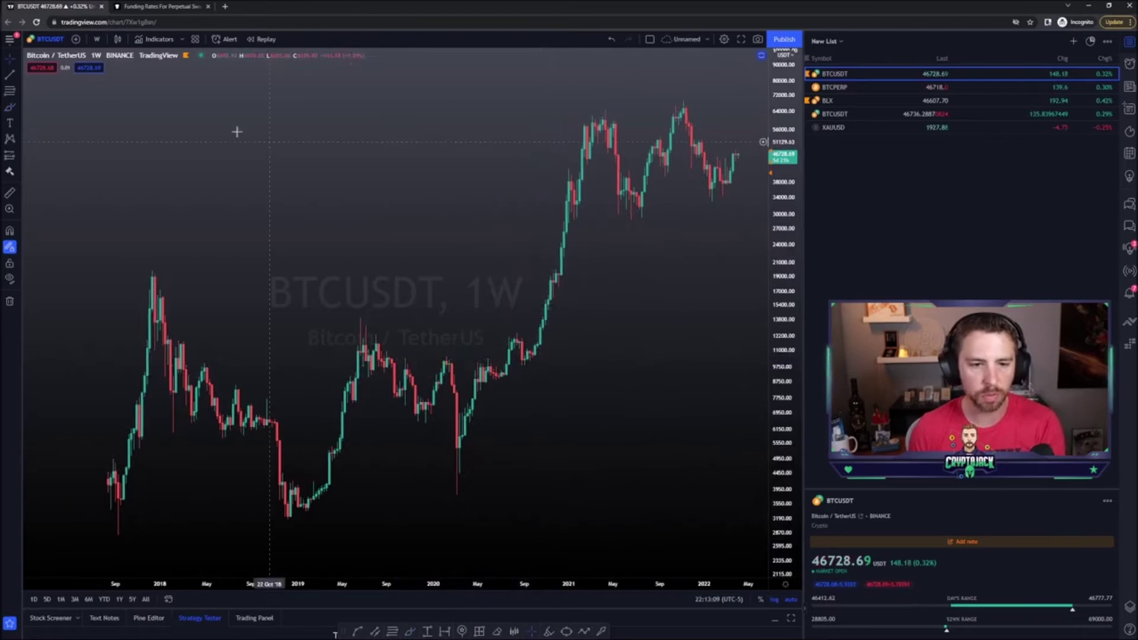
# - Brush a horizontal line at about 10,000 from late 2019 to early 2021 on the logarithmic chart
pyautogui.click(9, 106)
pyautogui.moveTo(386, 359); pyautogui.dragTo(589, 366)
pyautogui.moveTo(668, 381); pyautogui.dragTo(608, 387)
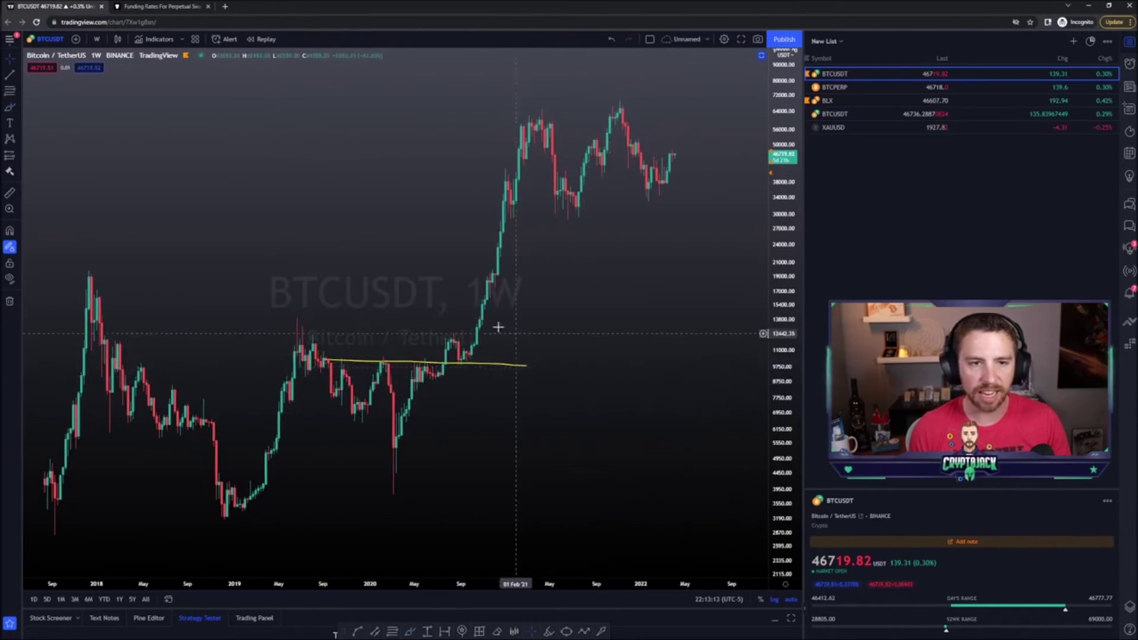
# - Delete the brushed line near 10,000 and switch the BTCUSDT chart back to the linear scale
pyautogui.click(522, 369)
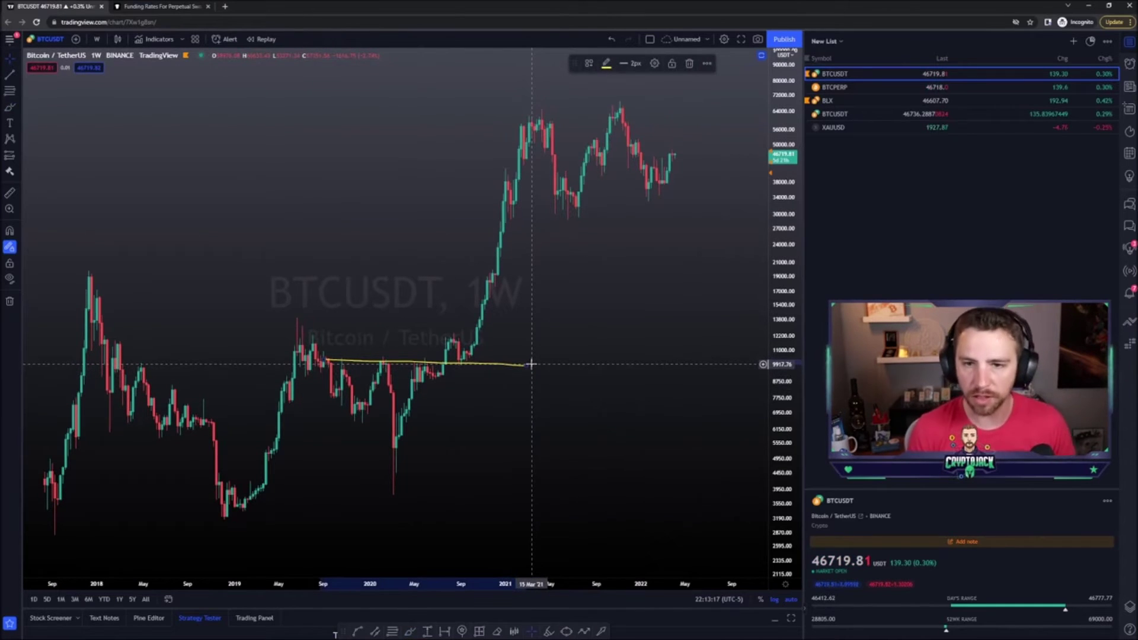
pyautogui.press('Delete')
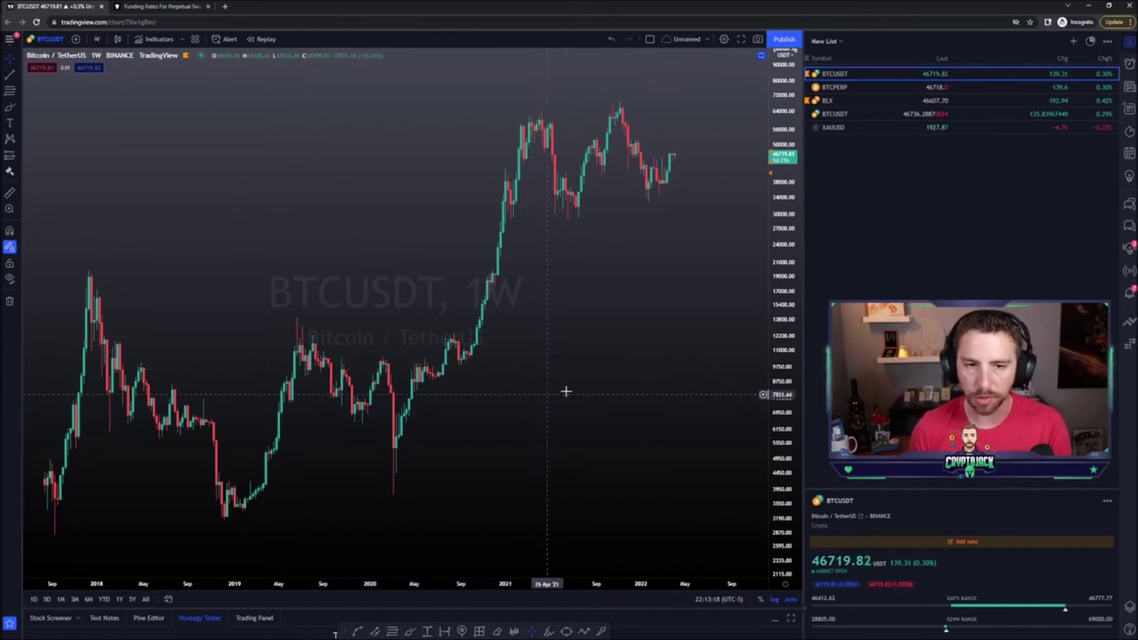
pyautogui.click(775, 600)
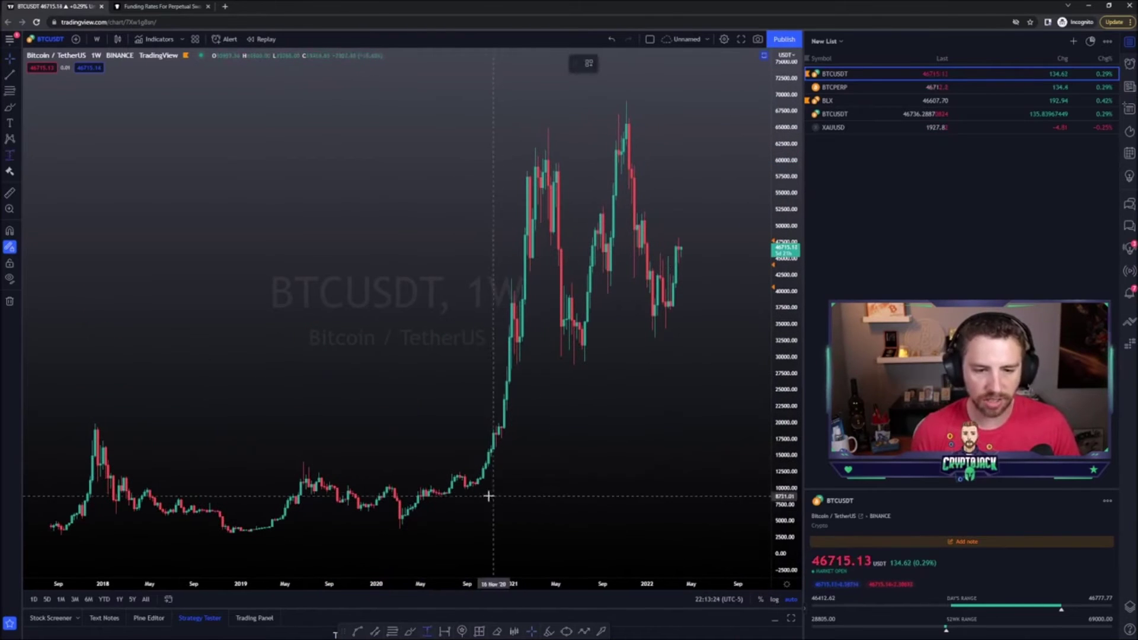
# - Try a downward price range measurement starting at about 11,655 in mid-2021, and delete it
pyautogui.click(568, 477)
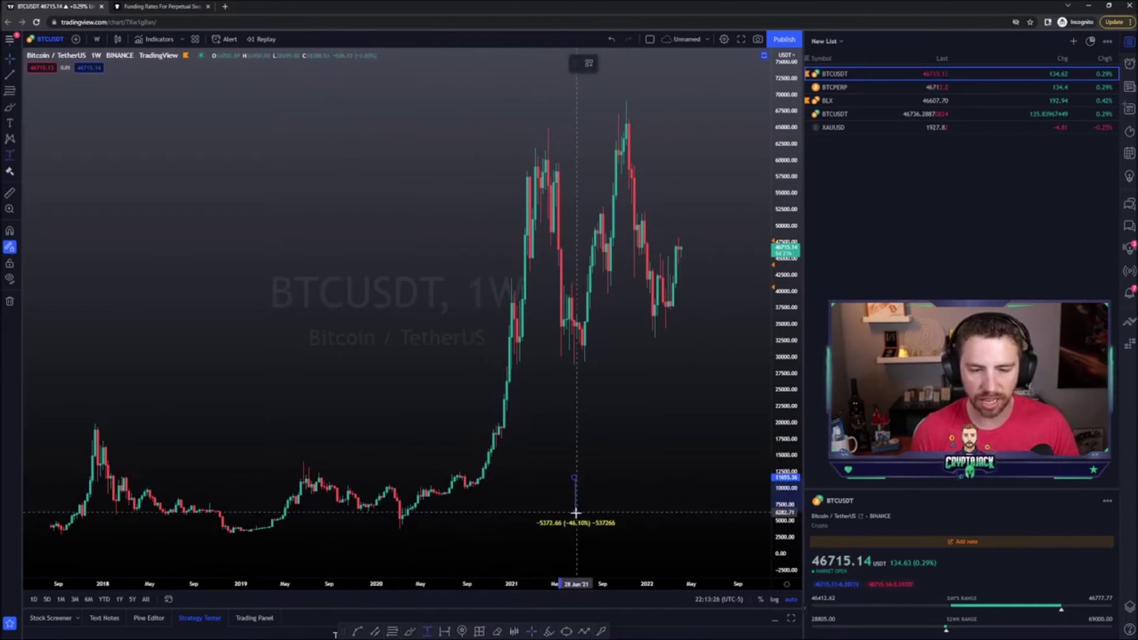
pyautogui.click(563, 529)
pyautogui.press('Delete')
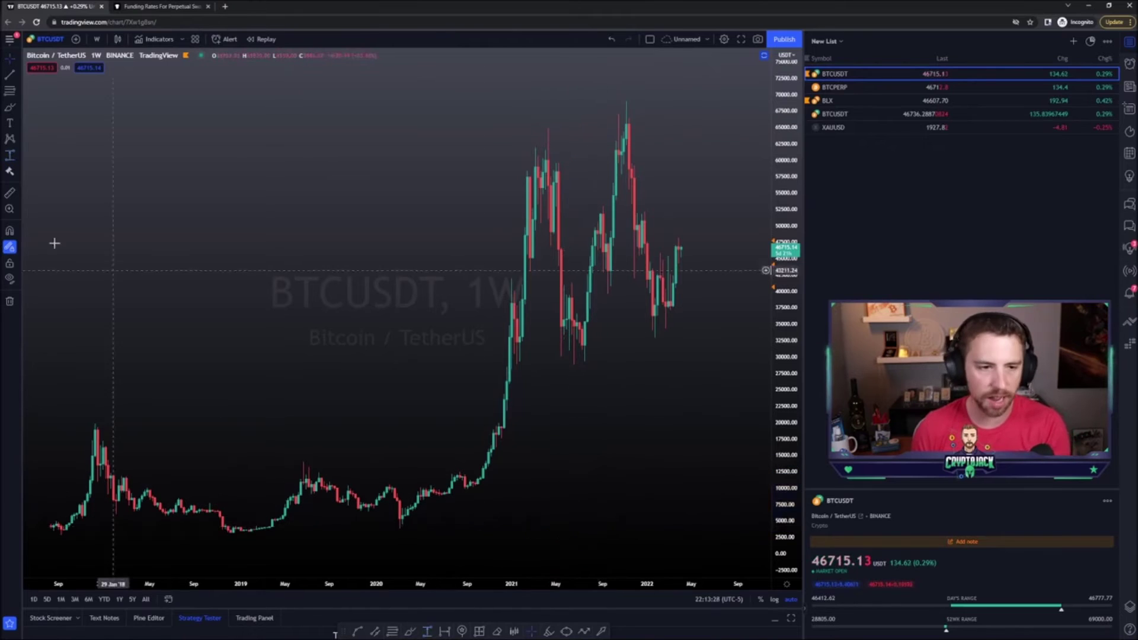
# - Draw a price range about 13,330 tall down from about 19,680 in early 2018 and move it above the 2018 peak
pyautogui.click(9, 154)
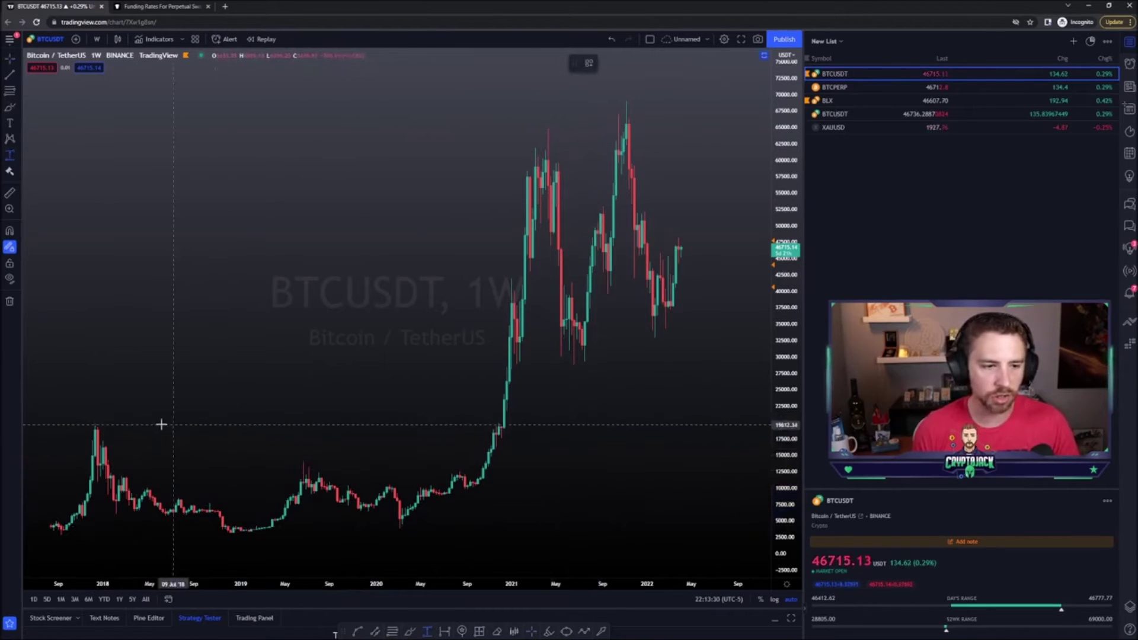
pyautogui.click(134, 424)
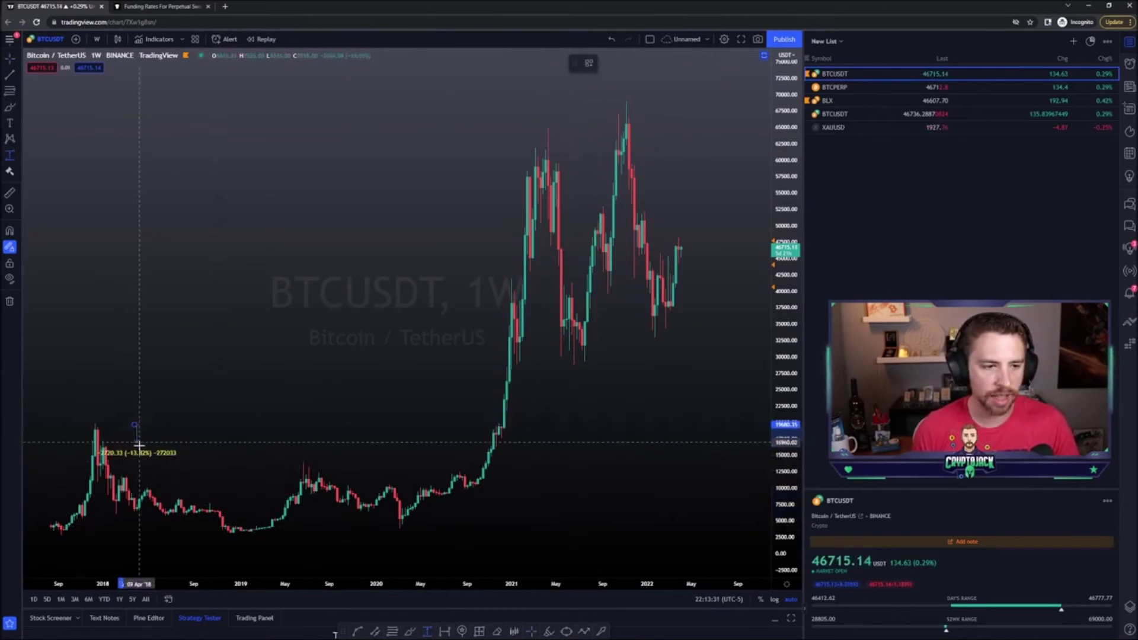
pyautogui.click(123, 511)
pyautogui.moveTo(130, 456); pyautogui.dragTo(93, 365)
# - Brush a mark around the change label of the price range at the 2018 peak
pyautogui.click(10, 109)
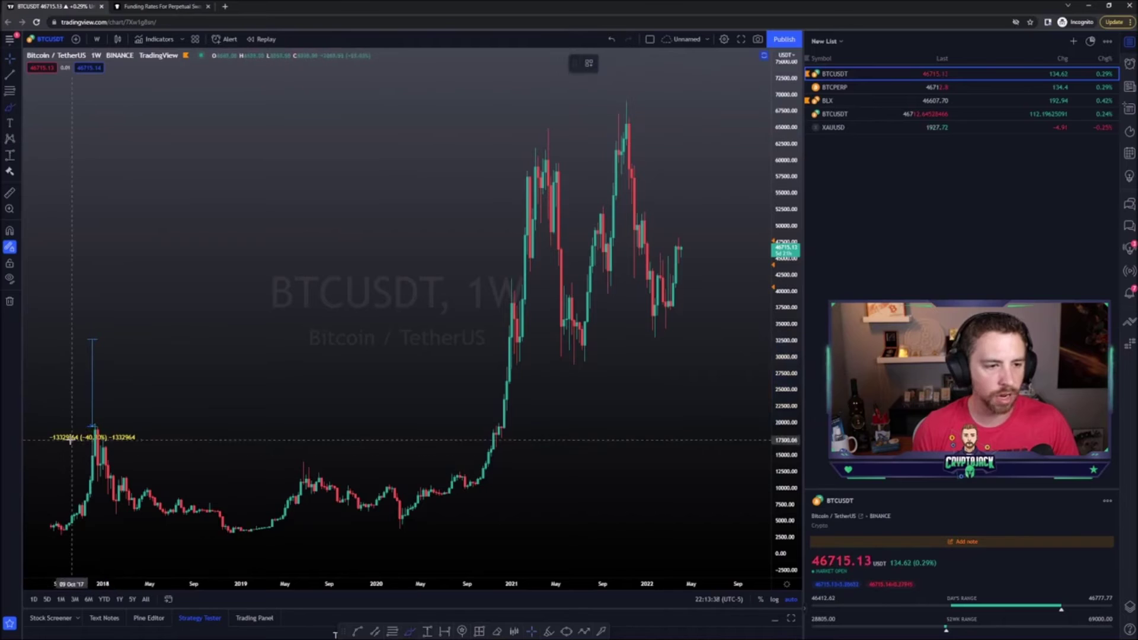
pyautogui.moveTo(69, 425)
pyautogui.mouseDown()
pyautogui.moveTo(45, 440)
pyautogui.moveTo(74, 448)
pyautogui.mouseUp()
pyautogui.moveTo(94, 368)
pyautogui.mouseDown()
pyautogui.moveTo(92, 333)
pyautogui.moveTo(95, 360)
pyautogui.mouseUp()
# - Switch the weekly chart to the logarithmic scale and delete the price range at the 2018 peak
pyautogui.click(774, 599)
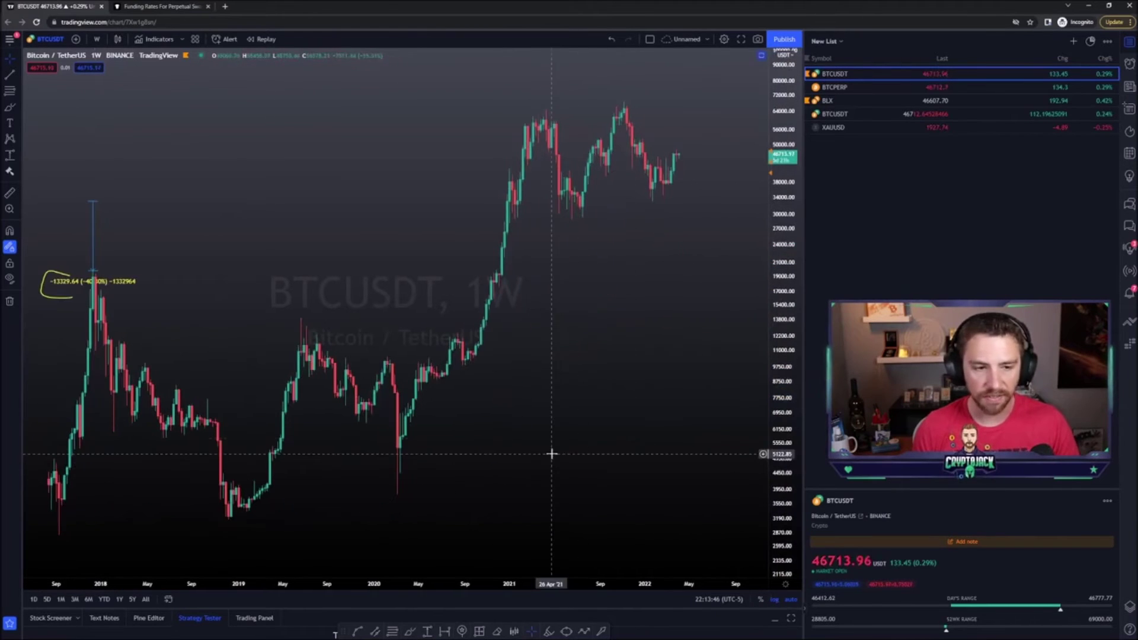
pyautogui.click(92, 233)
pyautogui.press('Delete')
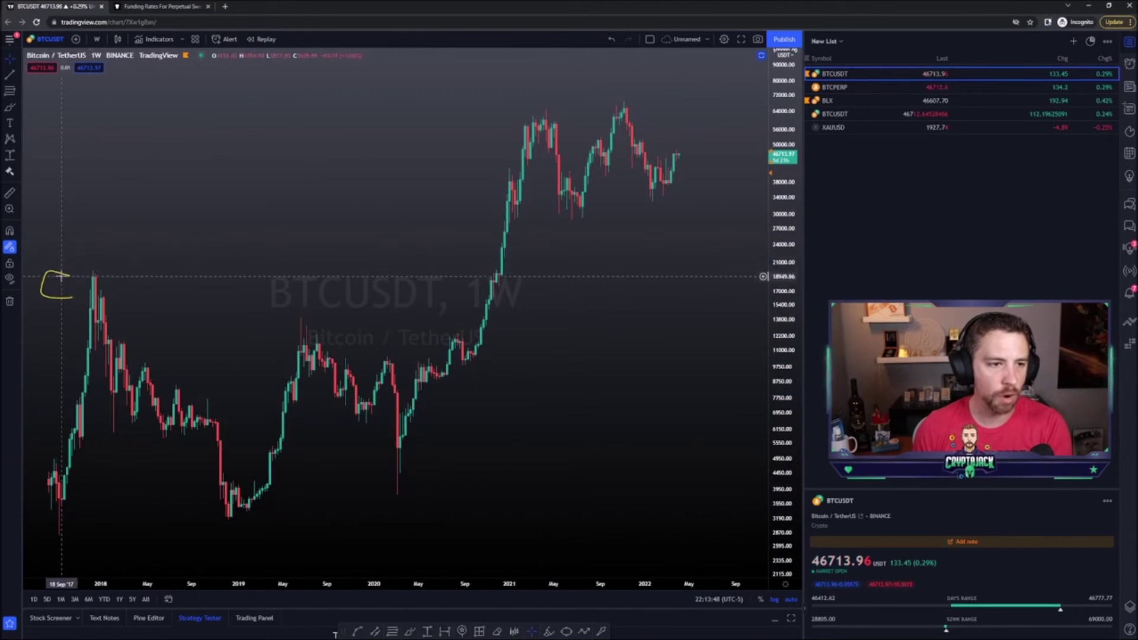
# - Draw a price range about 6,114 tall down from about 9,960 in early 2021 on the logarithmic chart
pyautogui.click(8, 156)
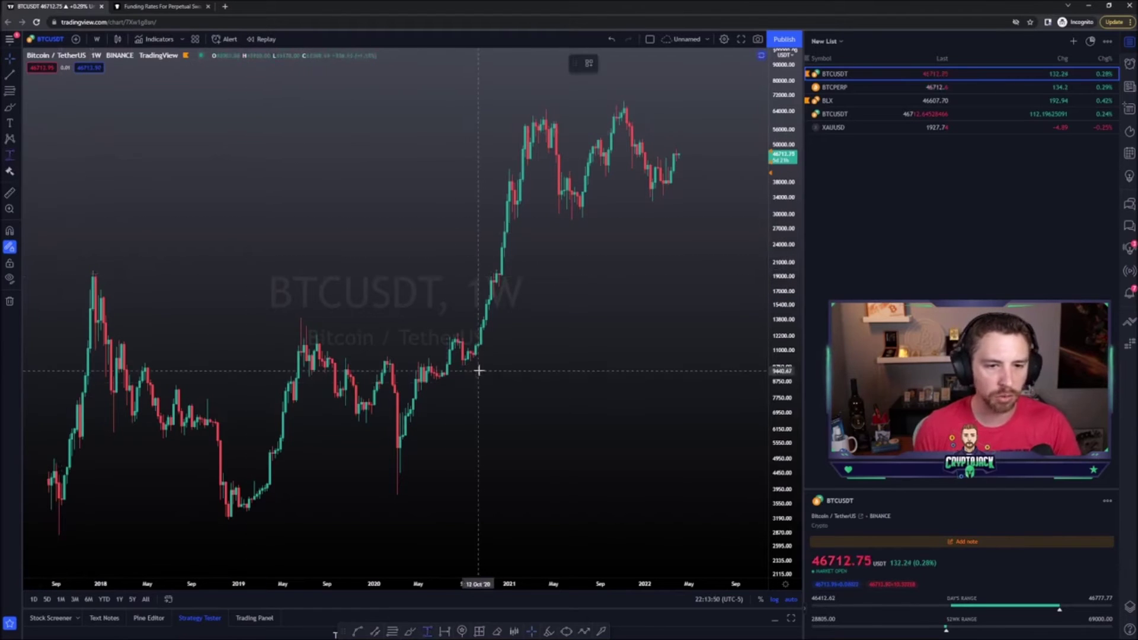
pyautogui.click(517, 364)
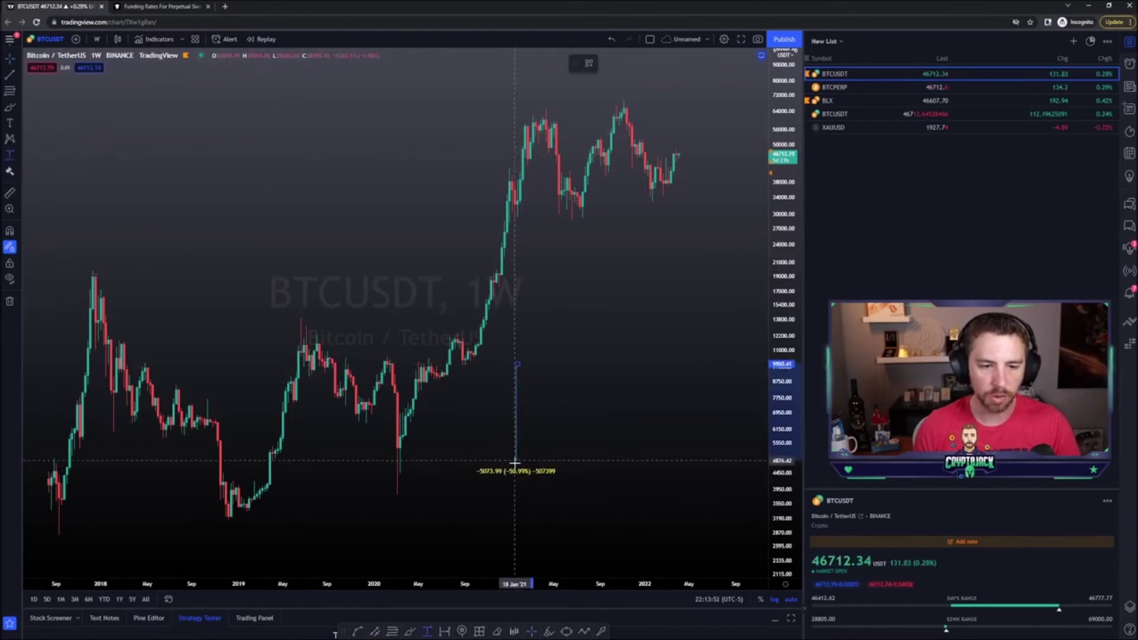
pyautogui.click(513, 493)
# - Circle the March 2020 low and the mid-2020 base with the brush, and move the price range up to about 23,770 to 9,165
pyautogui.click(10, 107)
pyautogui.moveTo(446, 374); pyautogui.dragTo(444, 380)
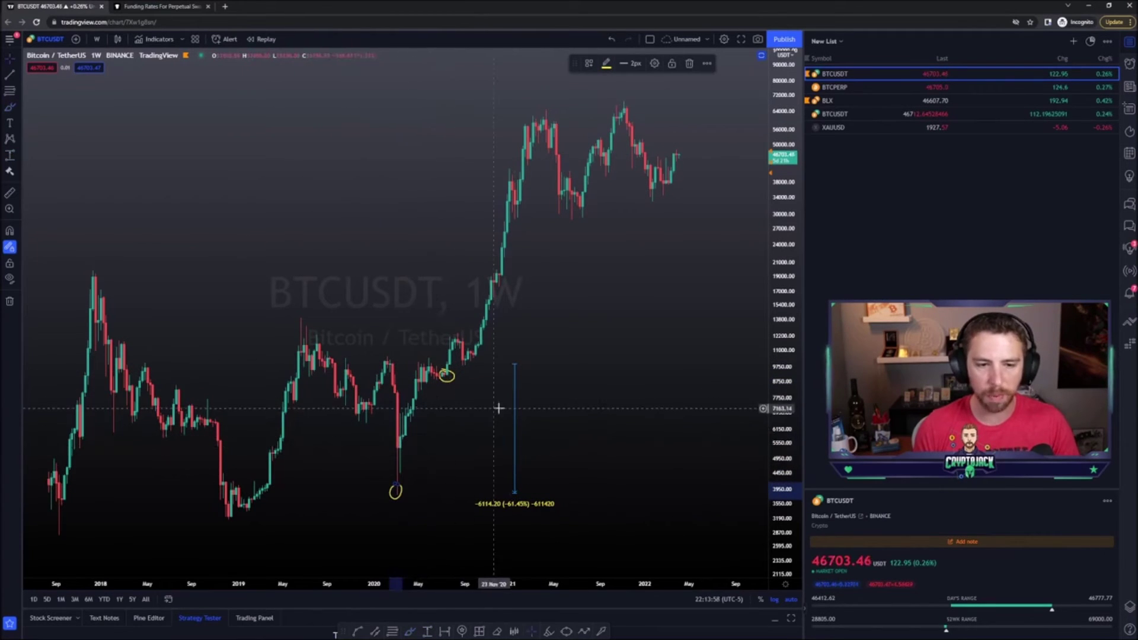
pyautogui.moveTo(517, 416)
pyautogui.mouseDown()
pyautogui.moveTo(466, 335)
pyautogui.moveTo(474, 295)
pyautogui.mouseUp()
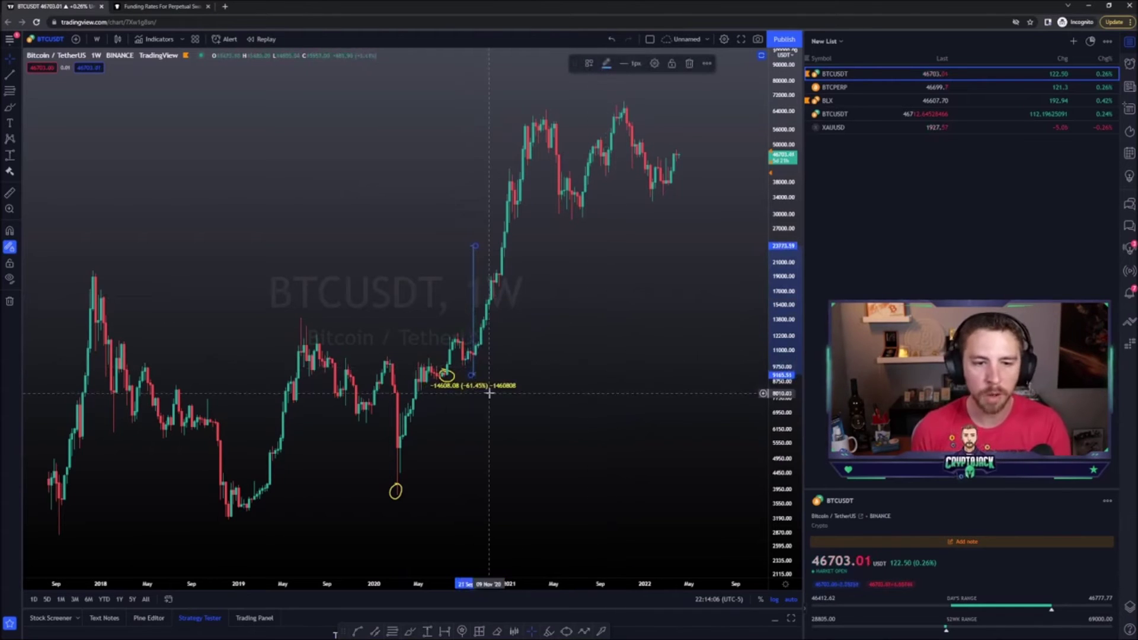
# - Delete the price range and both brushed circles from the 2020 section of the chart
pyautogui.press('Delete')
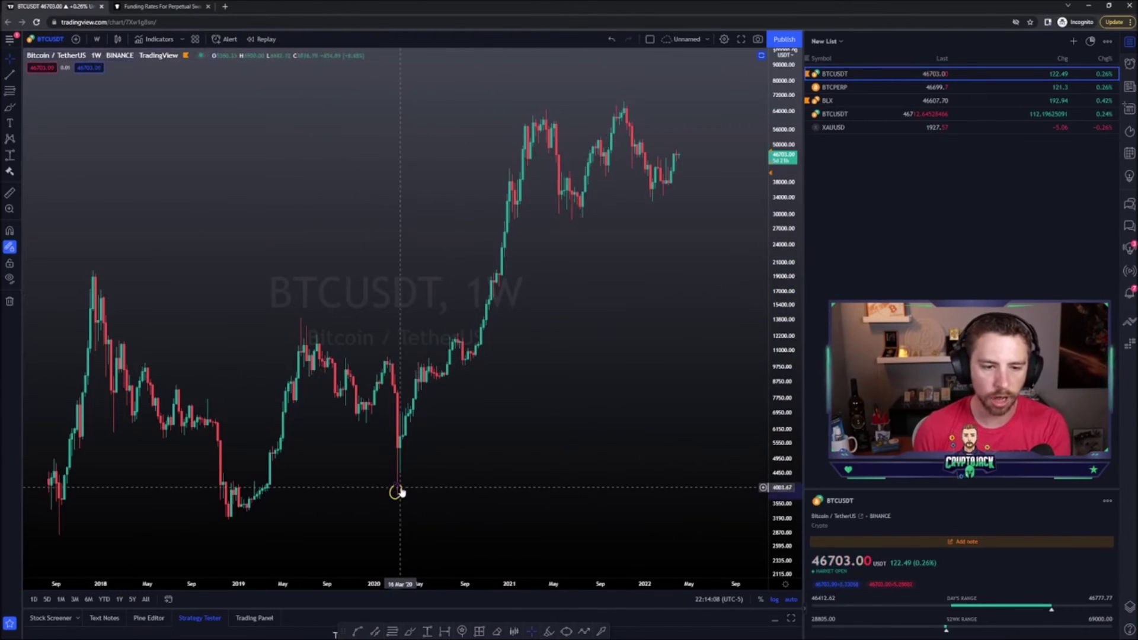
pyautogui.scroll(1, 574, 455)
pyautogui.moveTo(573, 455); pyautogui.dragTo(508, 456)
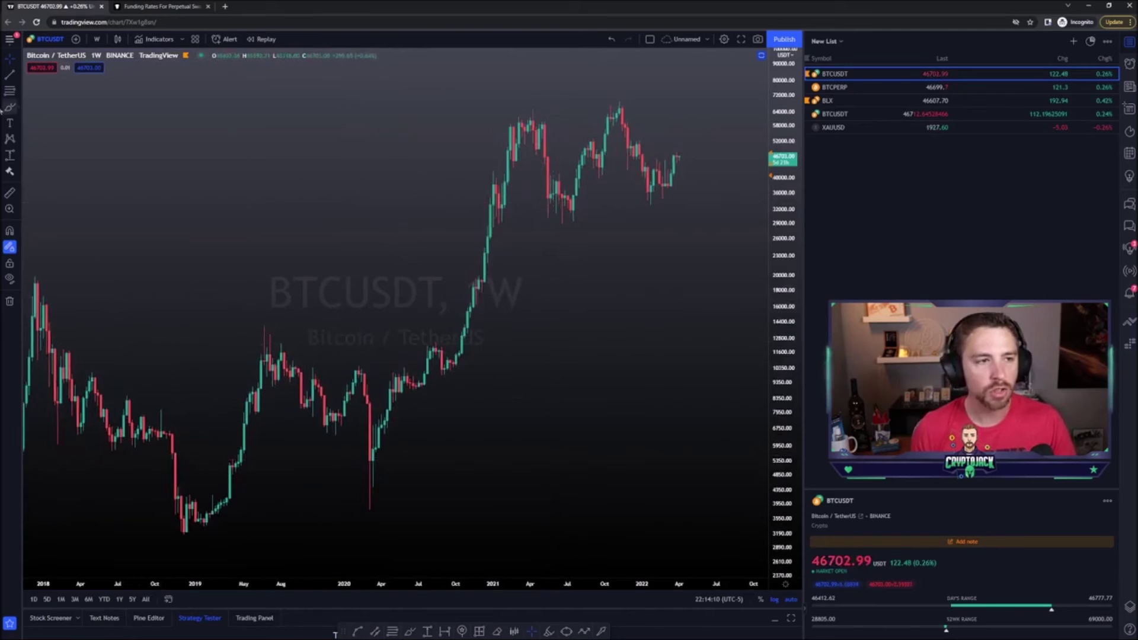
# - Change the BTCUSDT chart to the 1-day timeframe, focused on the most recent candles
pyautogui.scroll(-1, 552, 315)
pyautogui.moveTo(588, 315); pyautogui.dragTo(629, 325)
pyautogui.scroll(1, 644, 330)
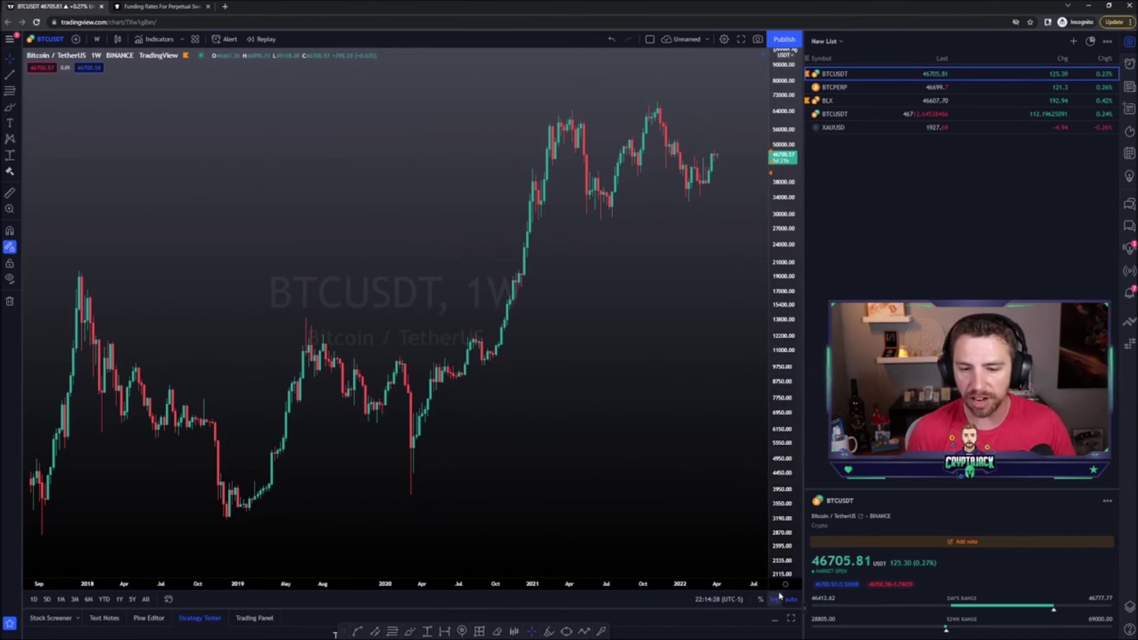
pyautogui.scroll(5, 658, 407)
pyautogui.scroll(4, 533, 426)
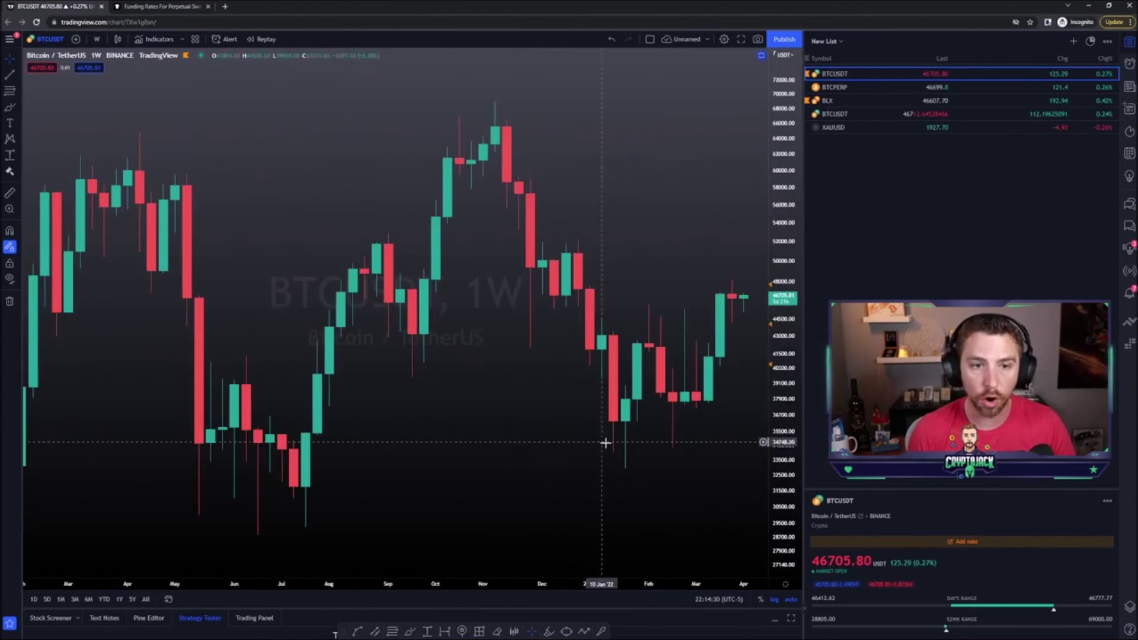
pyautogui.click(97, 39)
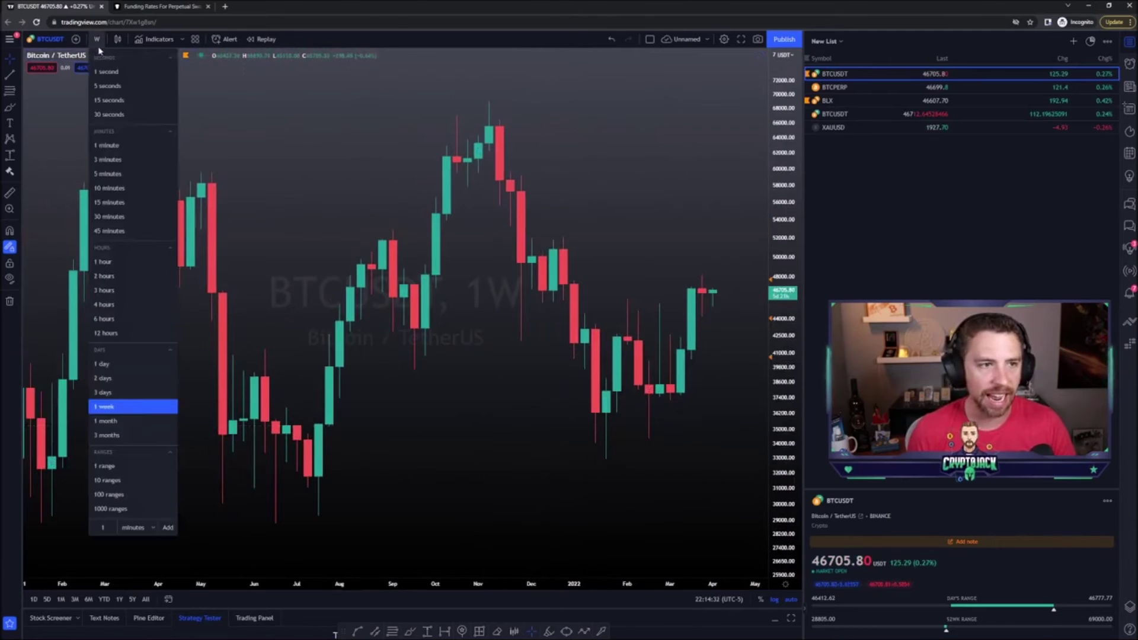
pyautogui.click(103, 363)
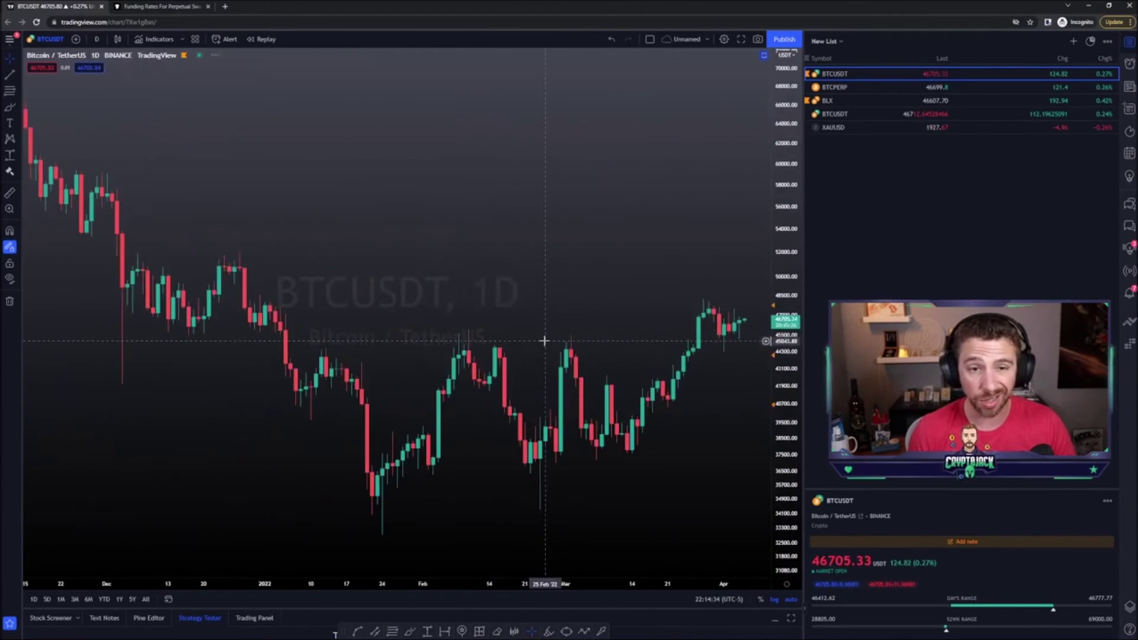
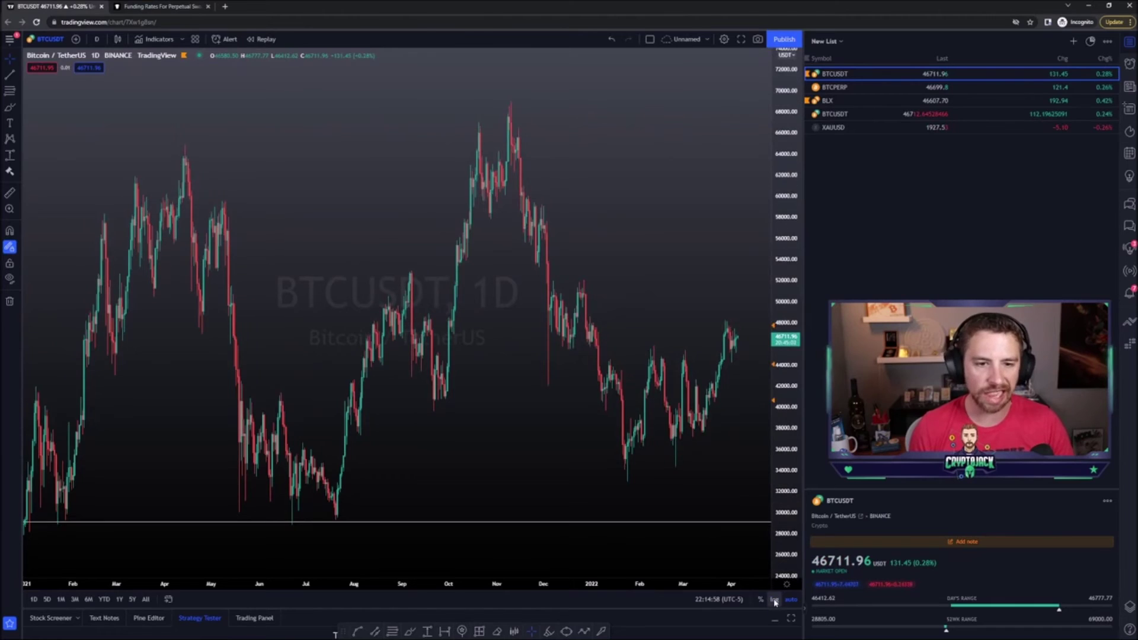
# - Switch the daily chart to the linear scale and draw a horizontal trend line at about 59,477 from February 2021 to April 2022
pyautogui.click(775, 601)
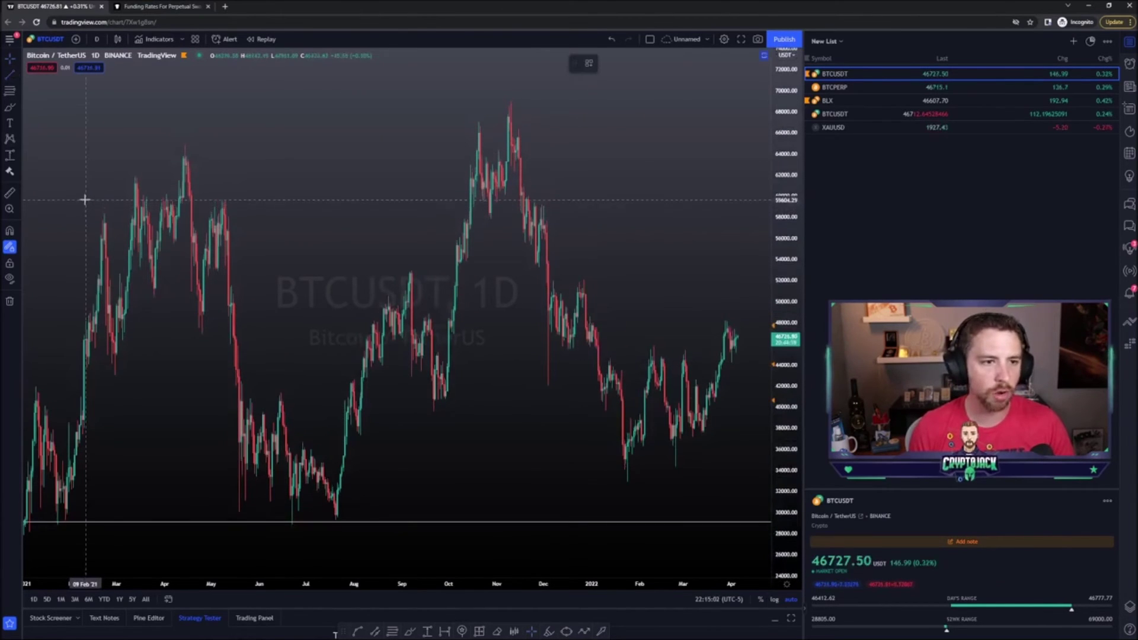
pyautogui.hotkey('alt', 't')
pyautogui.moveTo(77, 202); pyautogui.dragTo(766, 202)
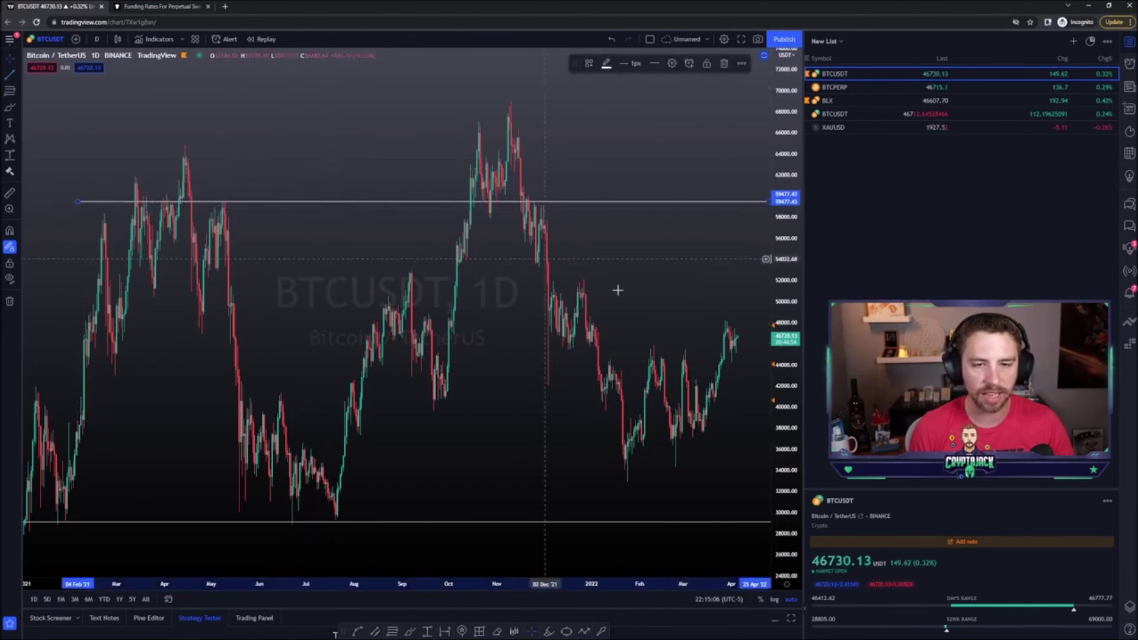
pyautogui.click(681, 249)
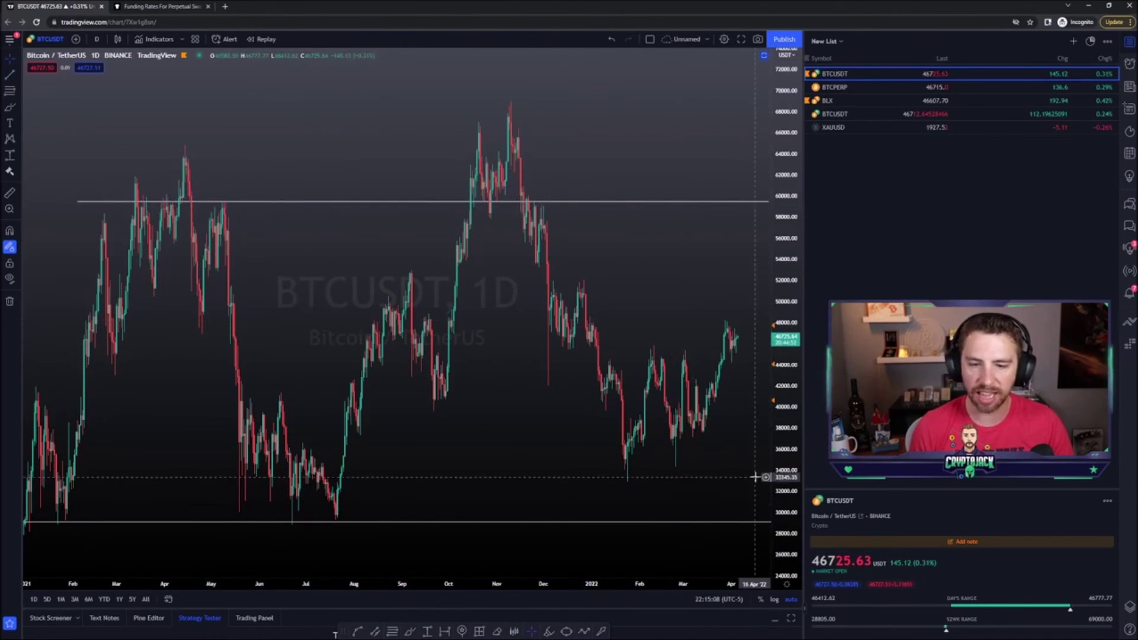
# - Toggle the daily chart between logarithmic and linear scales to compare the horizontal levels, finishing on the logarithmic scale
pyautogui.click(775, 600)
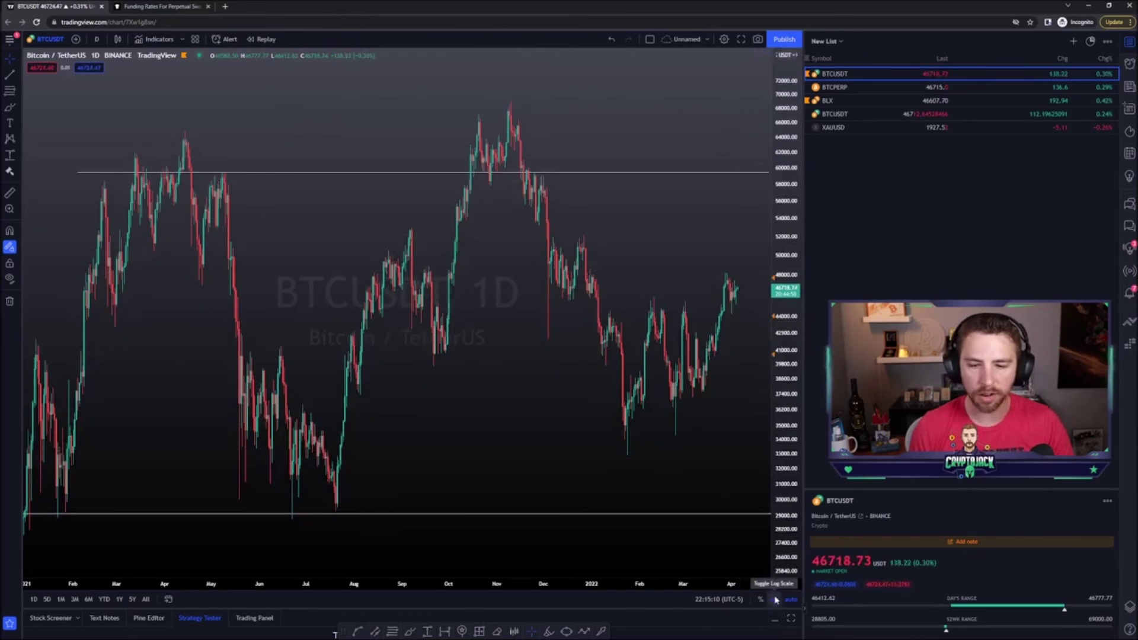
pyautogui.click(775, 600)
pyautogui.click(775, 600)
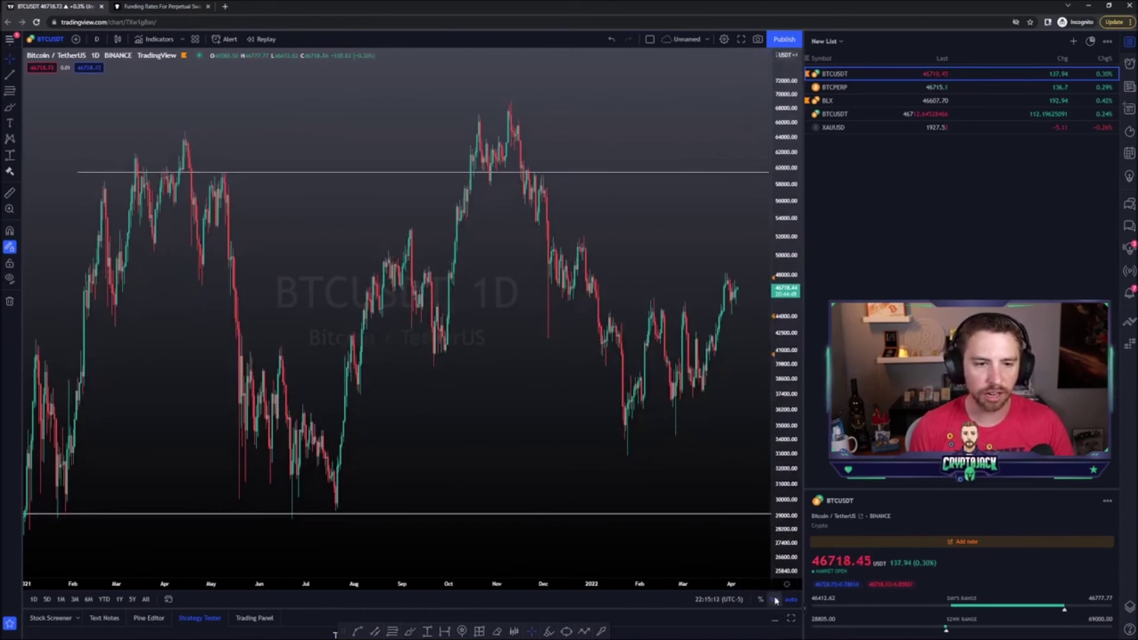
pyautogui.click(775, 600)
pyautogui.click(776, 600)
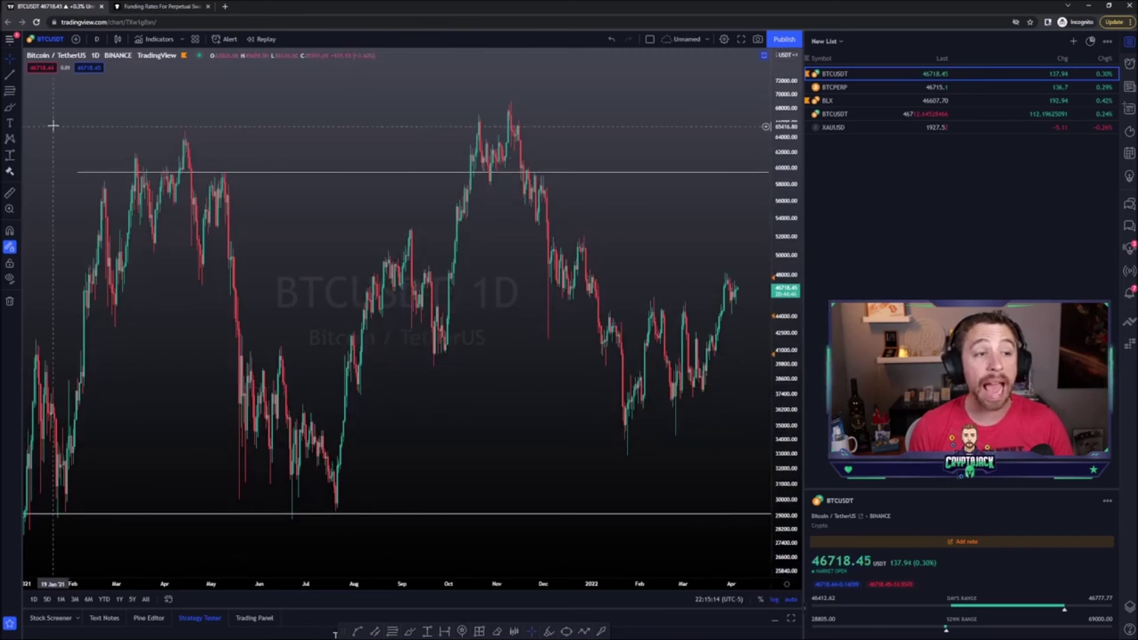
# - Draw a falling trend line from about 41,467 on 20 May 2021 to about 31,437 on 12 August 2021
pyautogui.click(241, 344)
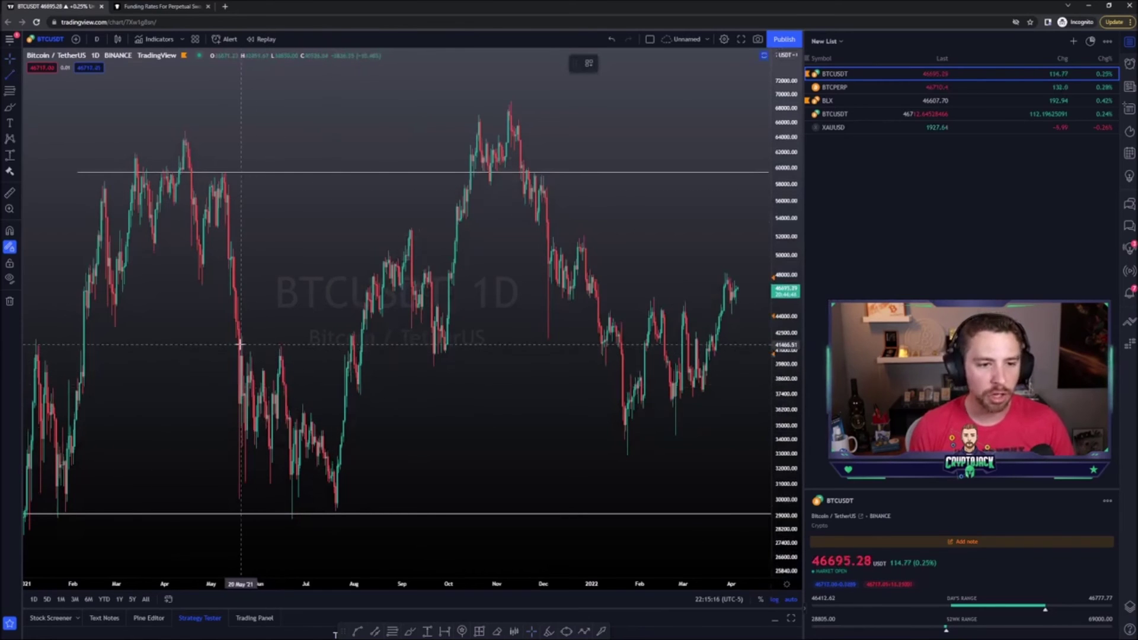
pyautogui.click(371, 477)
pyautogui.hotkey('alt', 't')
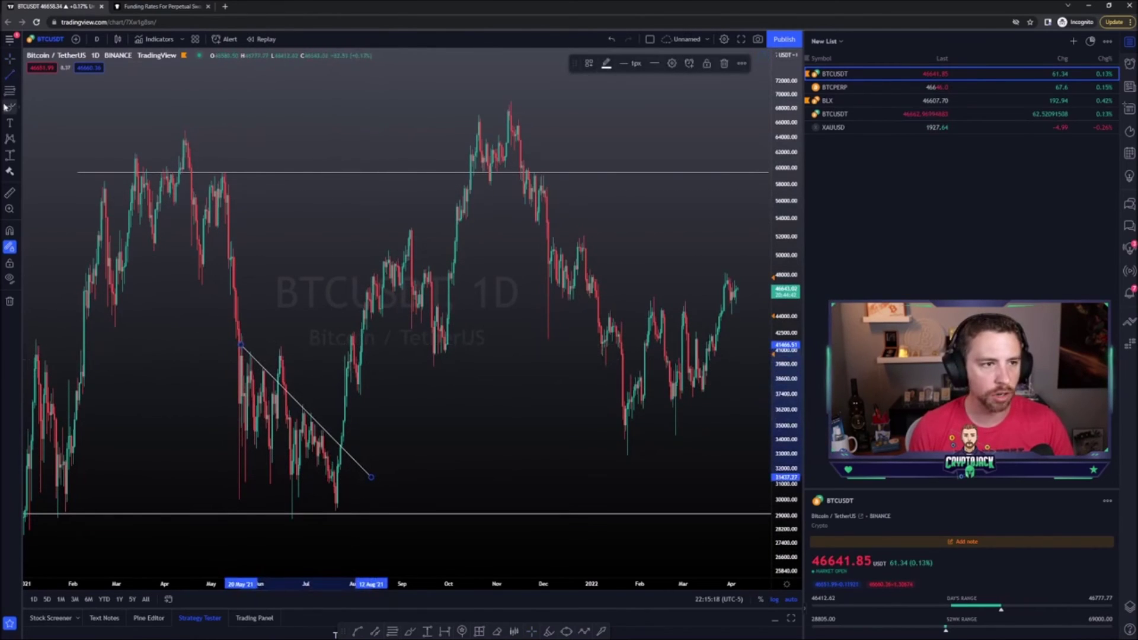
# - Try brushing an arc over the August to September 2021 rise and a falling line from its peak, and undo both
pyautogui.moveTo(336, 388)
pyautogui.mouseDown()
pyautogui.moveTo(353, 341)
pyautogui.moveTo(474, 377)
pyautogui.mouseUp()
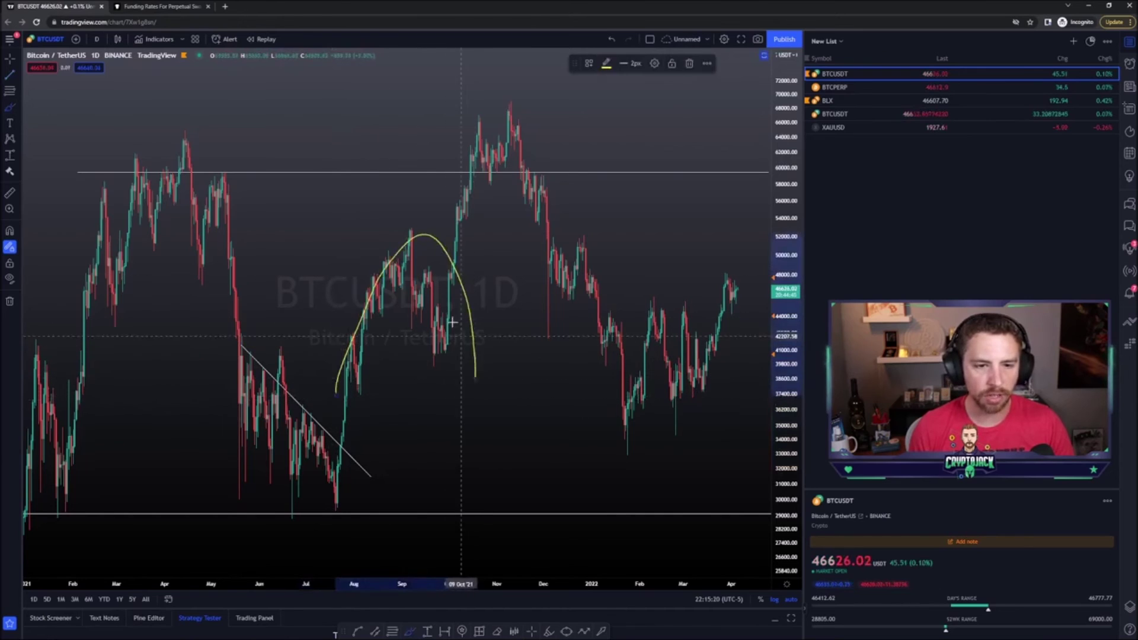
pyautogui.hotkey('ctrl', 'z')
pyautogui.moveTo(407, 225); pyautogui.dragTo(469, 344)
pyautogui.hotkey('ctrl', 'z')
pyautogui.click(340, 288)
pyautogui.hotkey('ctrl', 'z')
# - Brush a falling line from the September 2021 peak and another beneath the pullback, and undo them
pyautogui.moveTo(406, 227); pyautogui.dragTo(481, 335)
pyautogui.moveTo(356, 275); pyautogui.dragTo(436, 385)
pyautogui.hotkey('ctrl', 'z')
pyautogui.hotkey('ctrl', 'z')
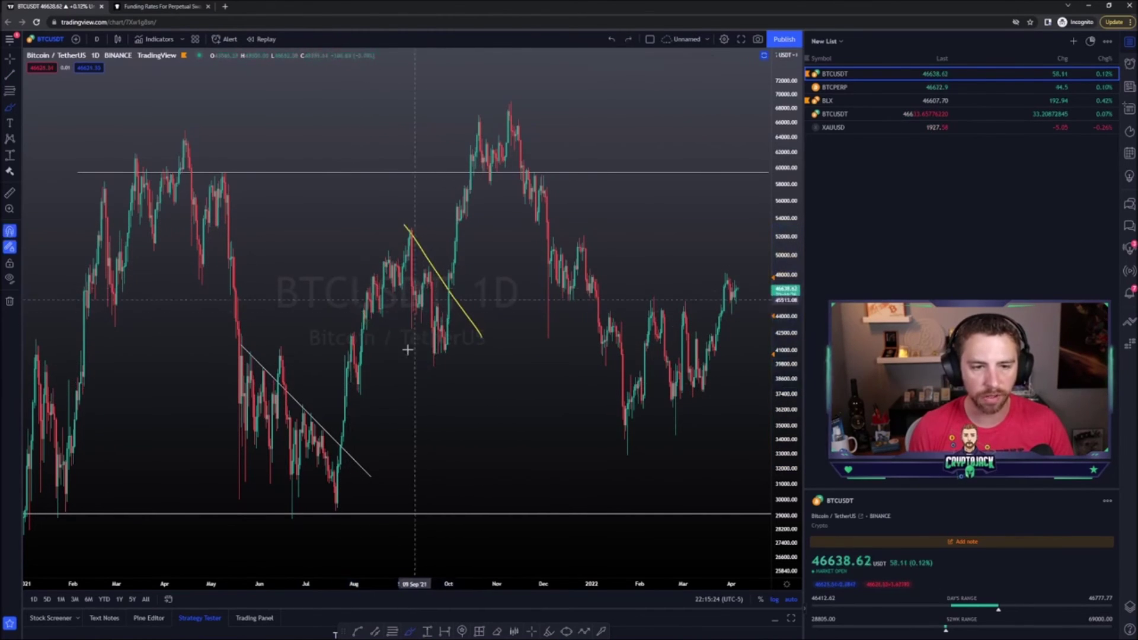
# - Brush a falling wedge around the September 2021 pullback on the logarithmic chart, and undo both of its lines
pyautogui.moveTo(361, 296); pyautogui.dragTo(447, 366)
pyautogui.moveTo(409, 225); pyautogui.dragTo(468, 345)
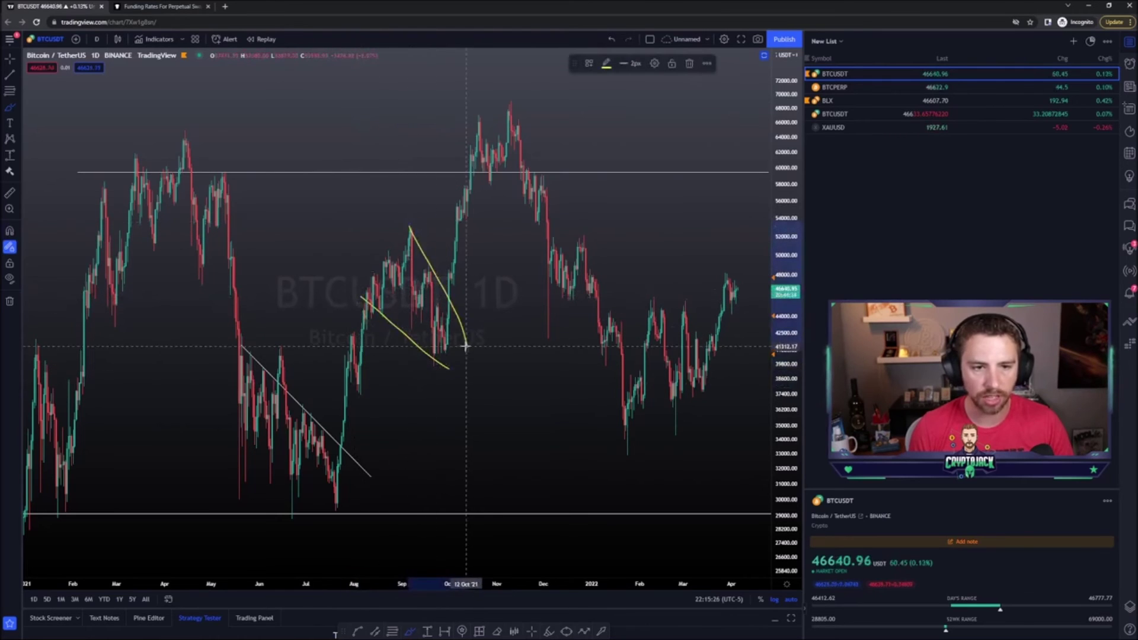
pyautogui.hotkey('ctrl', 'z')
pyautogui.hotkey('ctrl', 'z')
# - Switch to the linear scale, brush two falling lines around the September 2021 pullback, and undo both
pyautogui.click(773, 599)
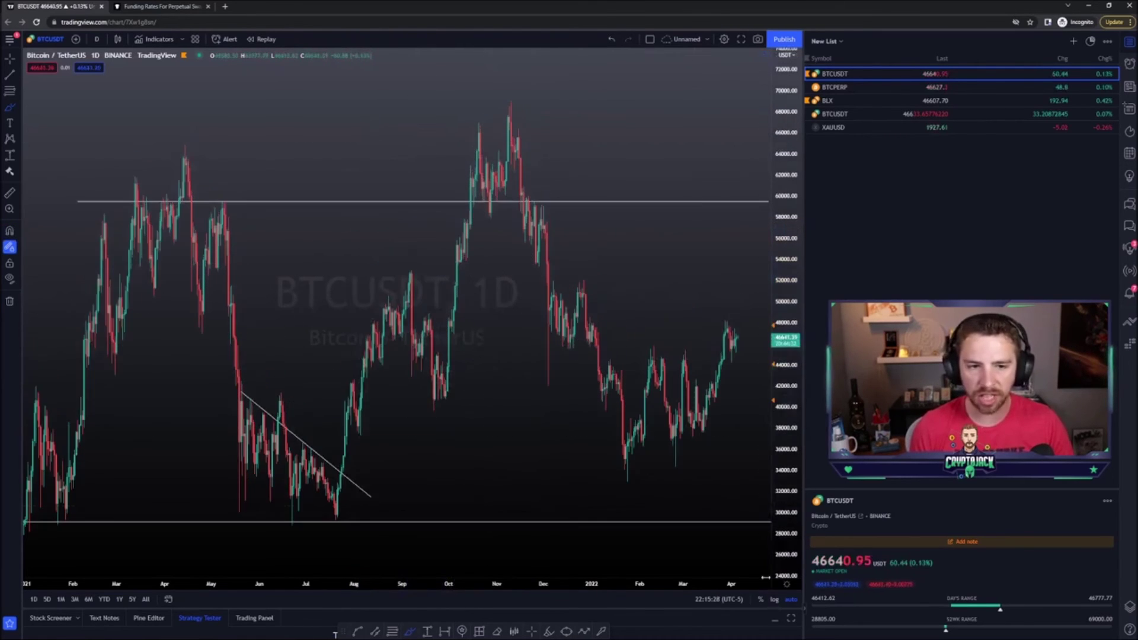
pyautogui.moveTo(354, 345); pyautogui.dragTo(454, 424)
pyautogui.moveTo(415, 267); pyautogui.dragTo(476, 378)
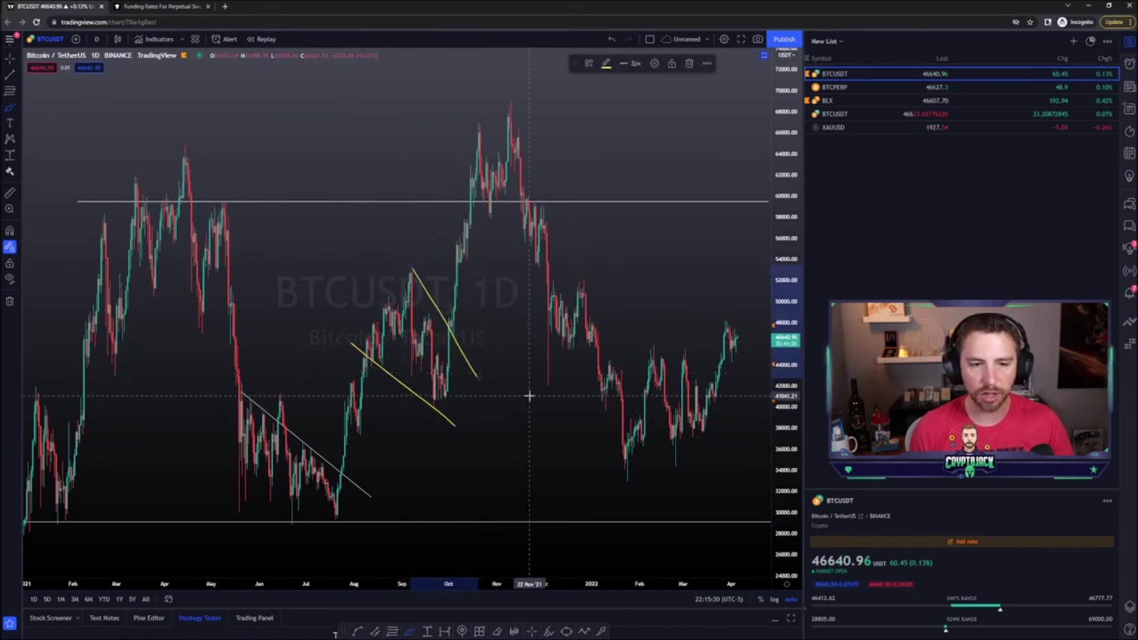
pyautogui.hotkey('ctrl', 'z')
pyautogui.hotkey('ctrl', 'z')
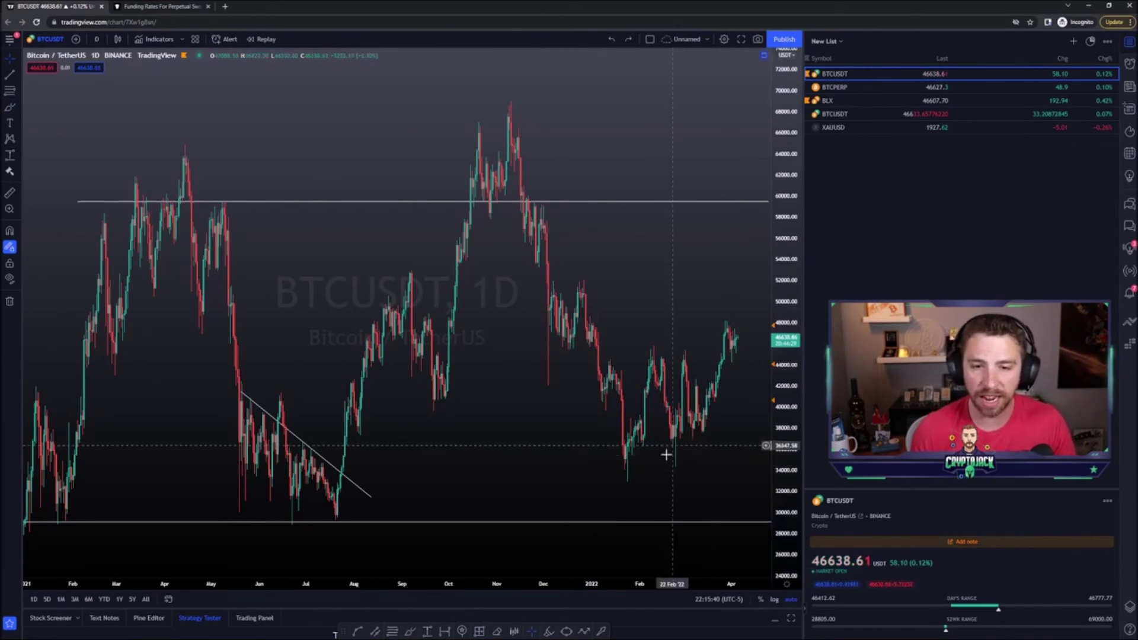
# - Toggle the price scale to compare the falling trend line on both scales, finishing on the logarithmic scale
pyautogui.click(774, 601)
pyautogui.click(775, 600)
pyautogui.click(774, 600)
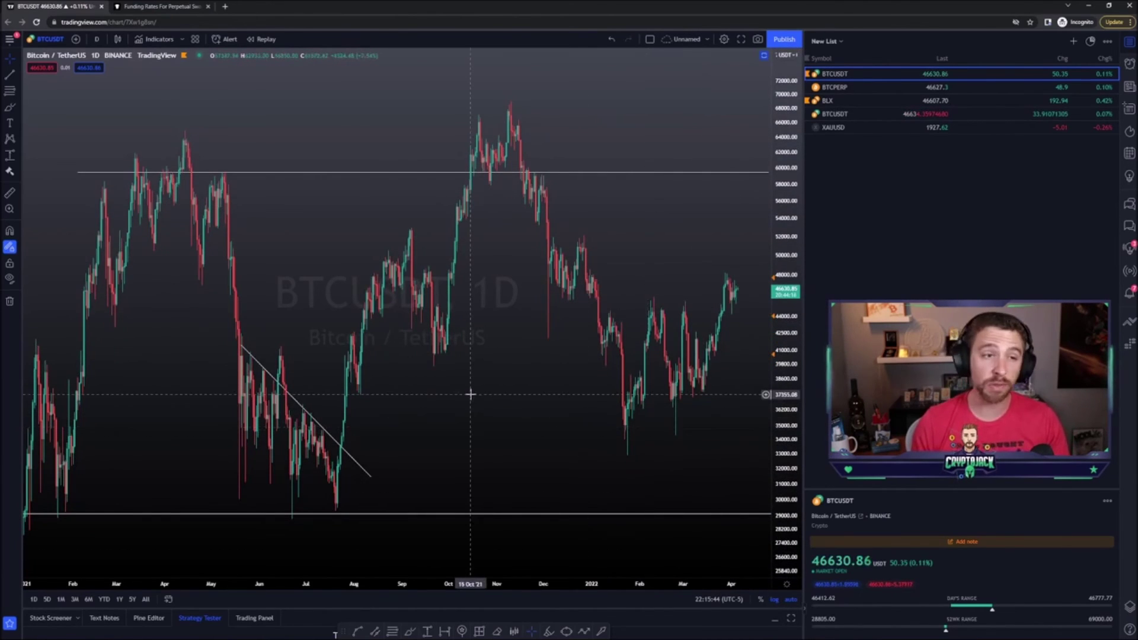